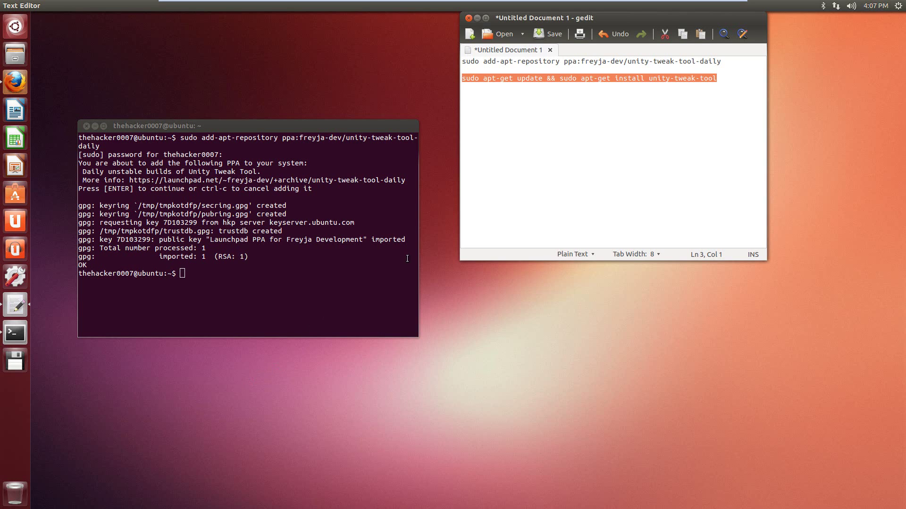
# - Copy the apt-get update and install unity-tweak-tool command line from the gedit notes
pyautogui.click(559, 62)
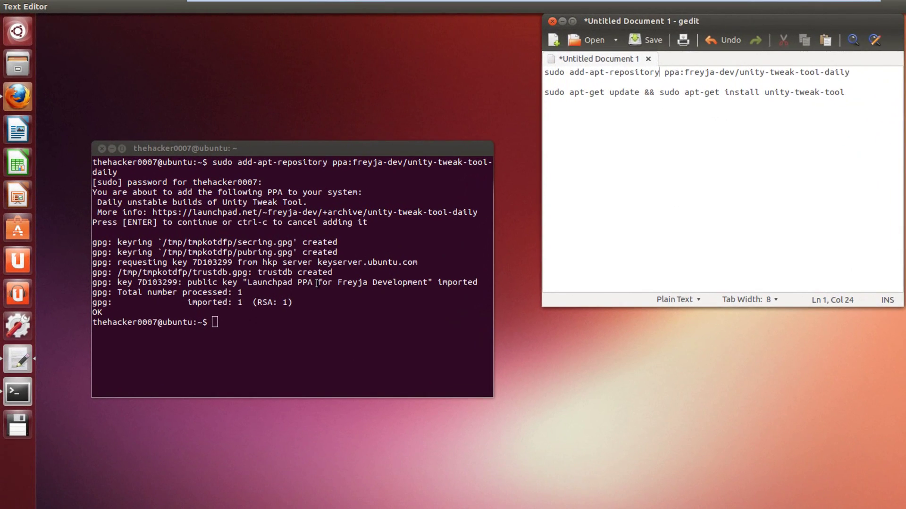
pyautogui.moveTo(862, 94); pyautogui.dragTo(545, 93)
pyautogui.rightClick(546, 93)
pyautogui.click(566, 148)
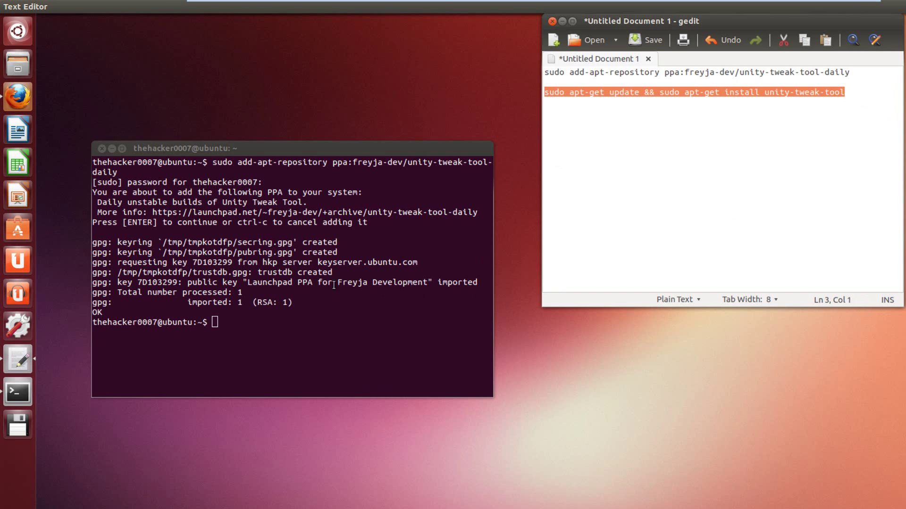
# - Paste and run the command in Terminal to install unity-tweak-tool, then close Terminal
pyautogui.rightClick(231, 333)
pyautogui.click(253, 401)
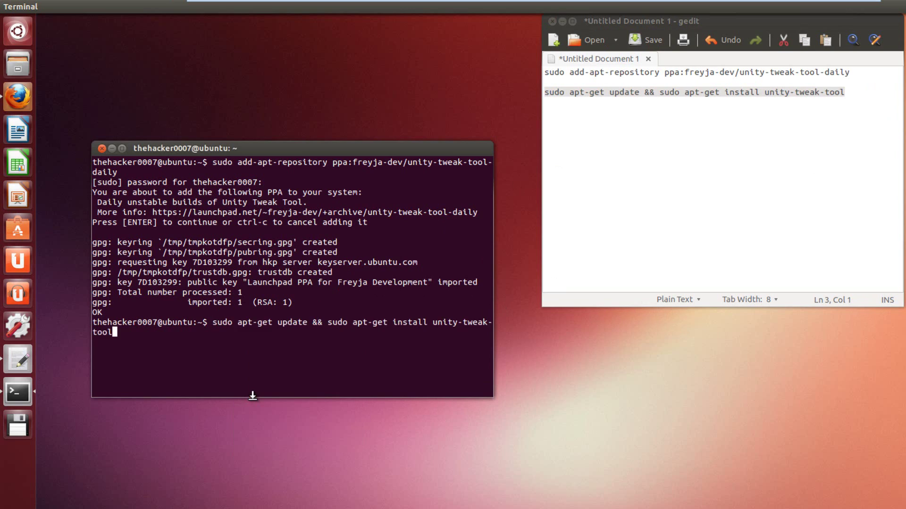
pyautogui.press('Return')
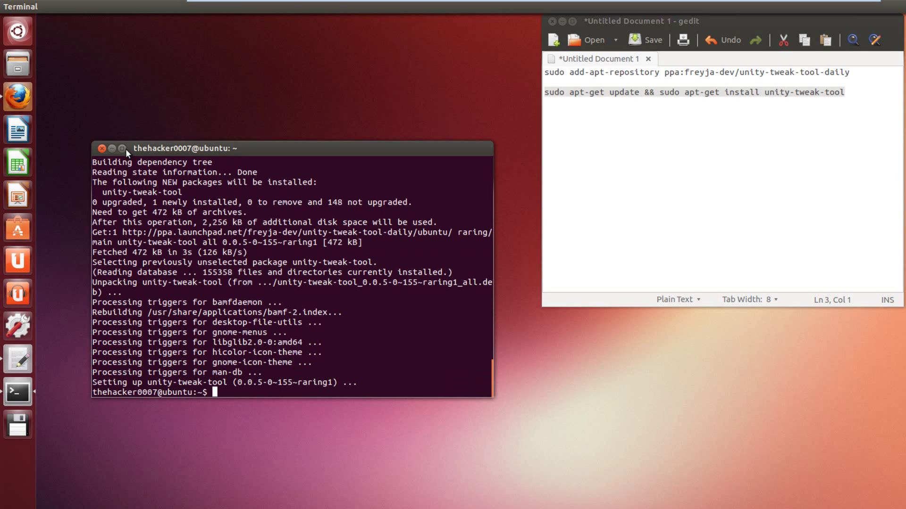
pyautogui.click(102, 149)
# - Search the Dash for 'unity' to launch Unity Tweak Tool, minimizing gedit and centring the tool
pyautogui.click(18, 31)
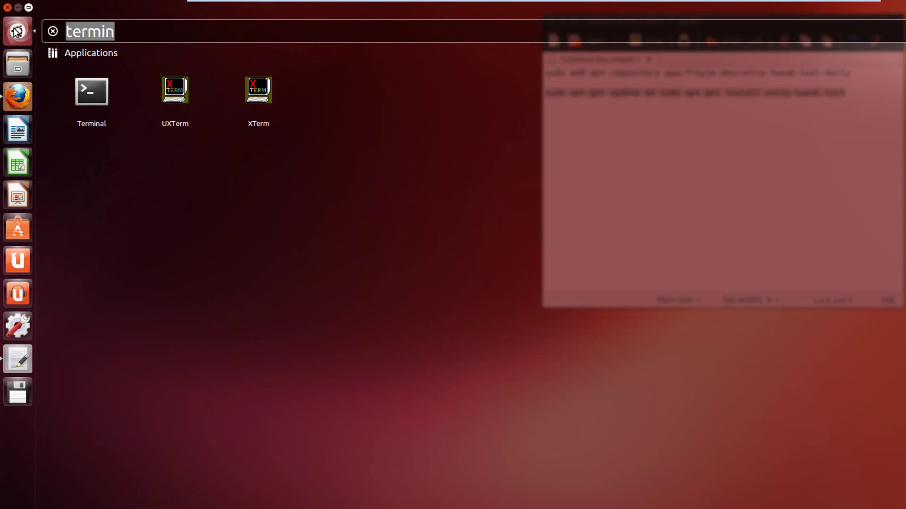
pyautogui.press('BackSpace')
pyautogui.write('unity')
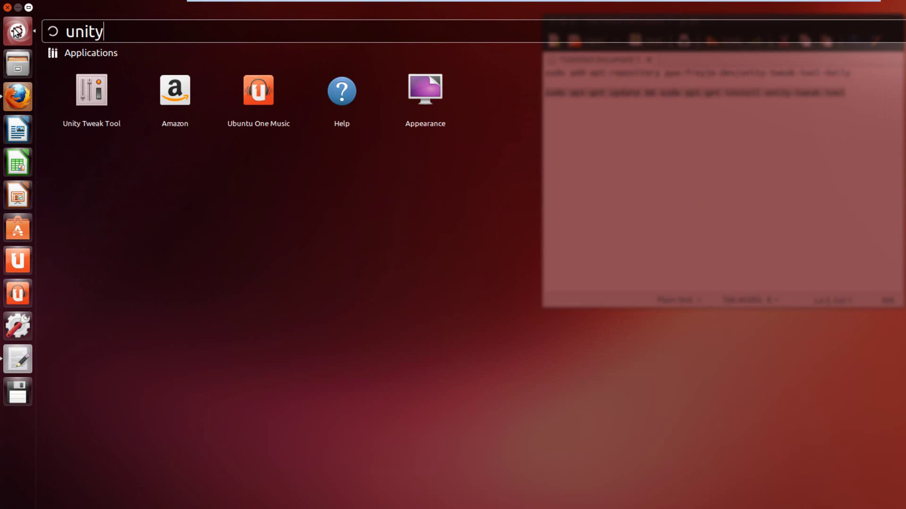
pyautogui.click(102, 96)
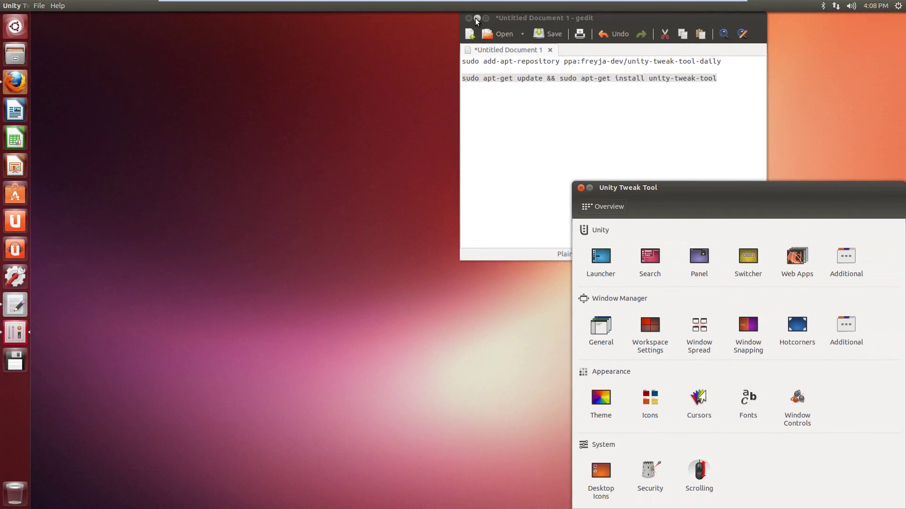
pyautogui.click(477, 18)
pyautogui.moveTo(718, 188); pyautogui.dragTo(387, 84)
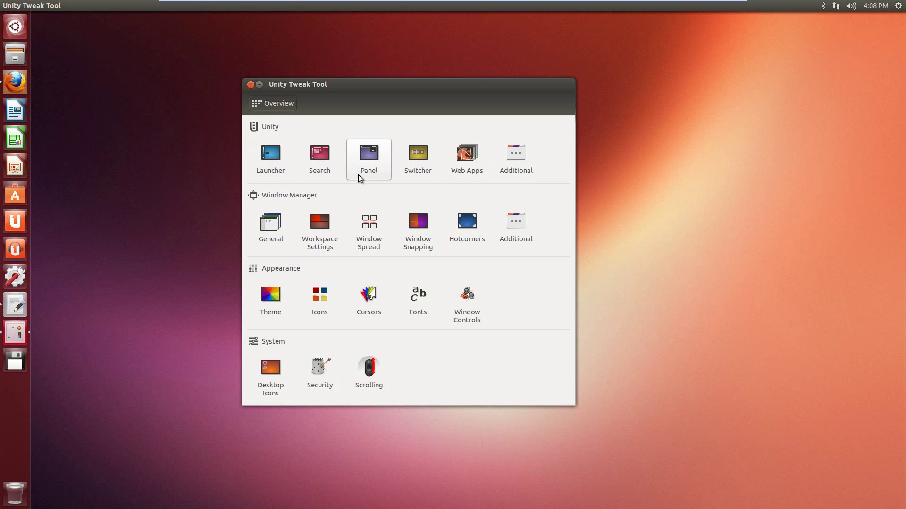
# - On the Launcher page, enable auto-hide and raise reveal sensitivity near maximum
pyautogui.click(267, 160)
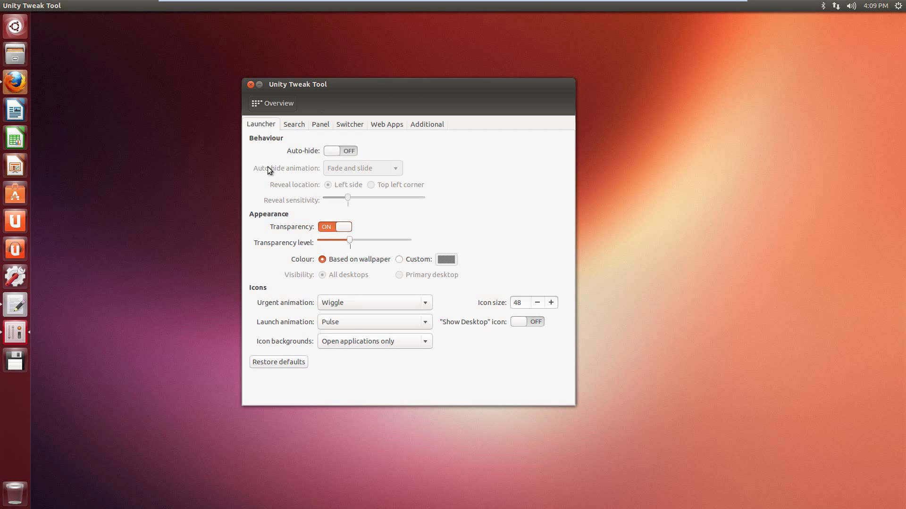
pyautogui.click(336, 146)
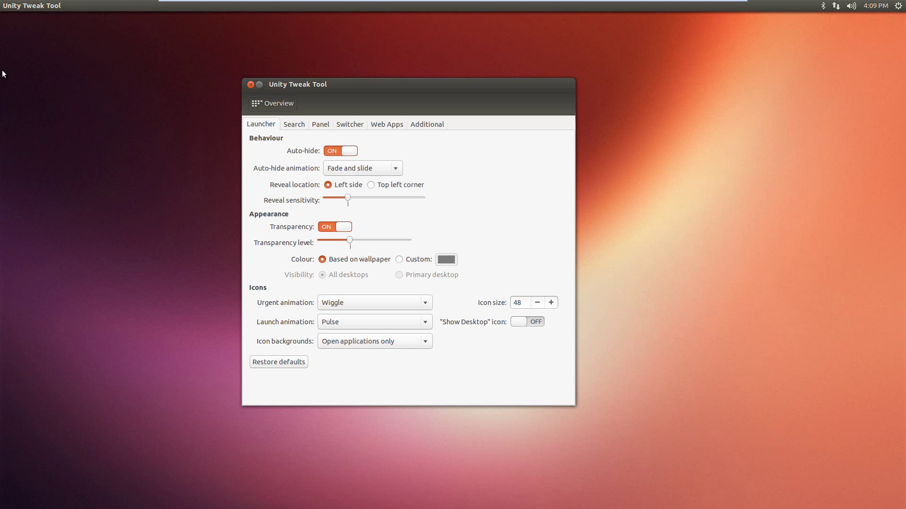
pyautogui.click(325, 151)
pyautogui.click(345, 152)
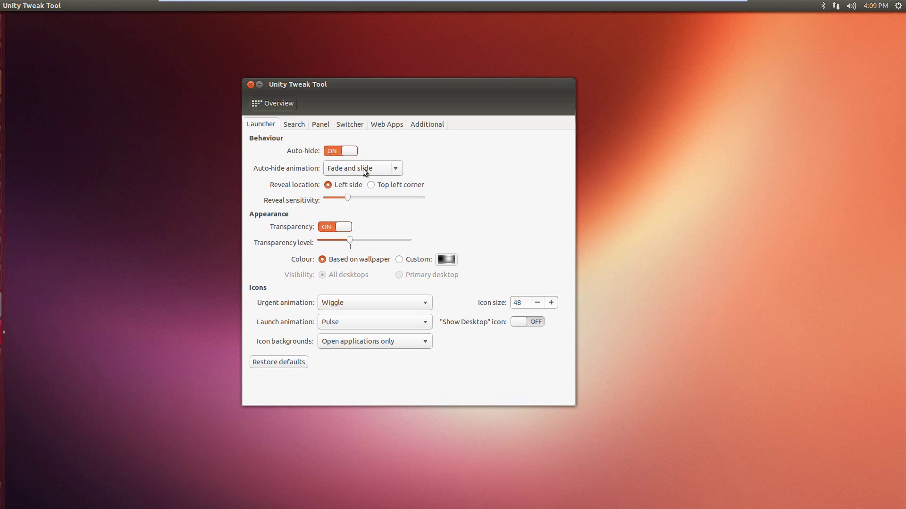
pyautogui.click(364, 169)
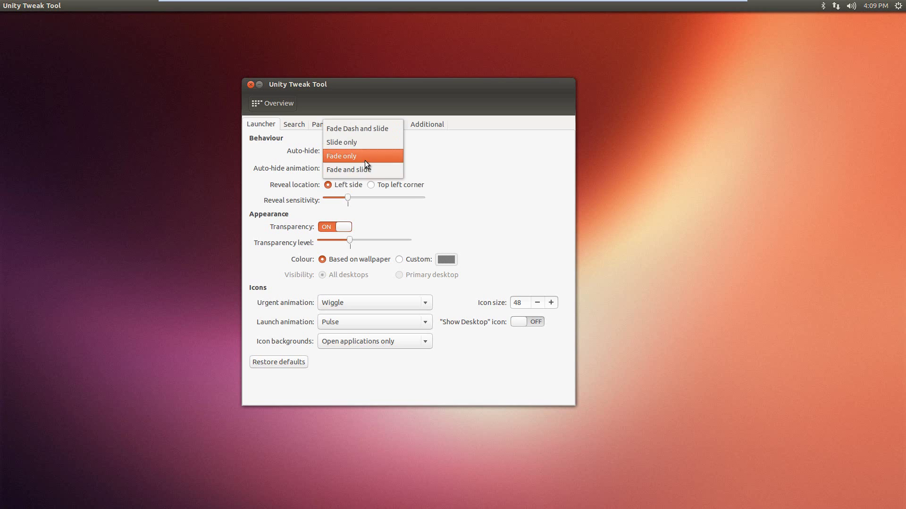
pyautogui.click(365, 160)
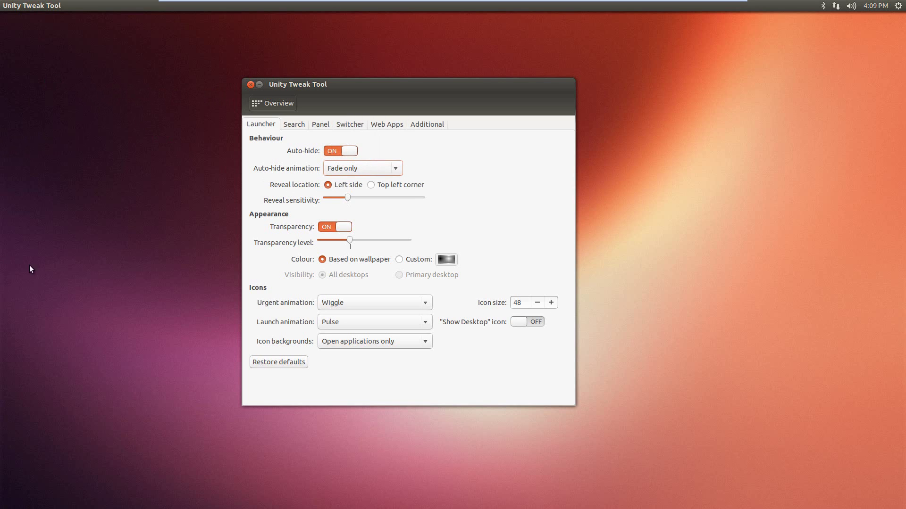
pyautogui.moveTo(355, 198); pyautogui.dragTo(417, 197)
# - Set the auto-hide animation to Fade Dash and slide, then switch auto-hide off
pyautogui.click(373, 168)
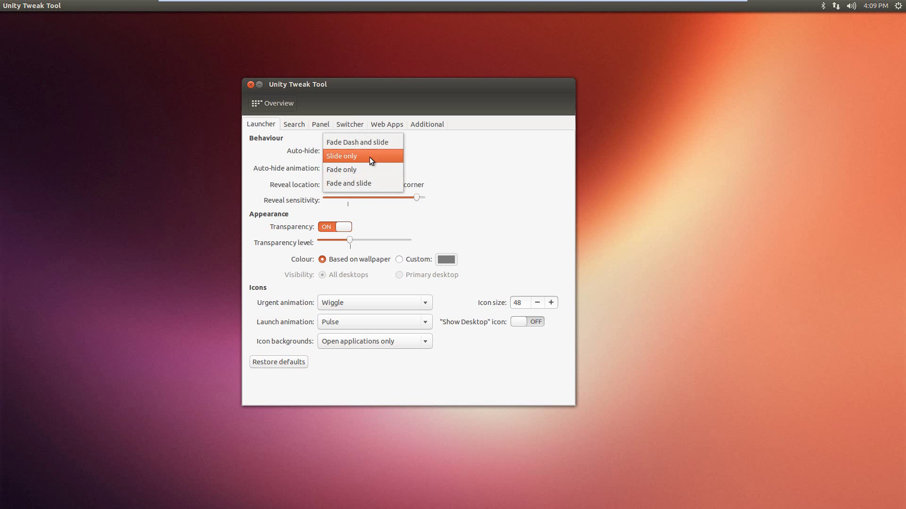
pyautogui.click(369, 156)
pyautogui.click(370, 165)
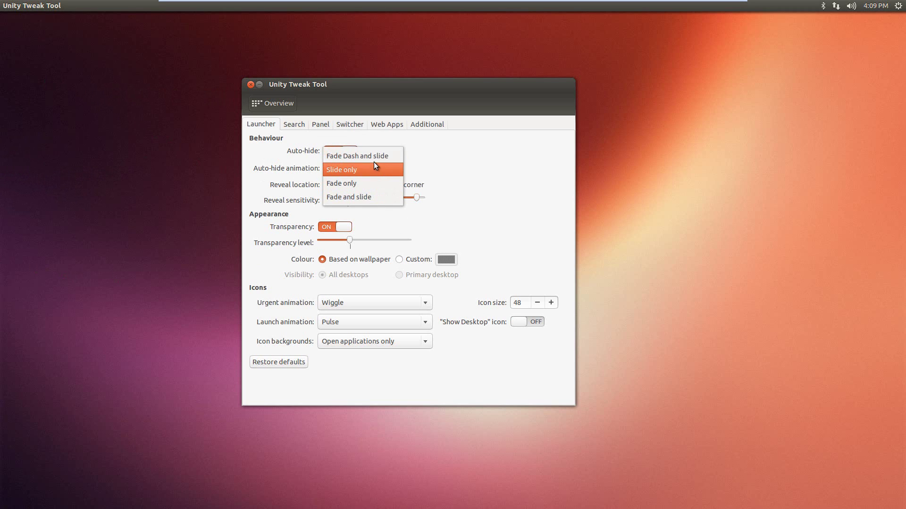
pyautogui.click(375, 156)
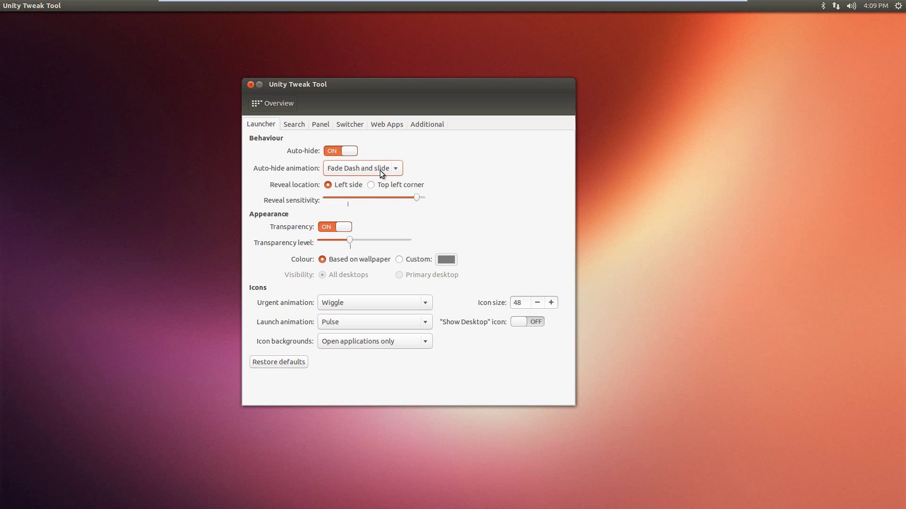
pyautogui.click(336, 151)
pyautogui.click(343, 151)
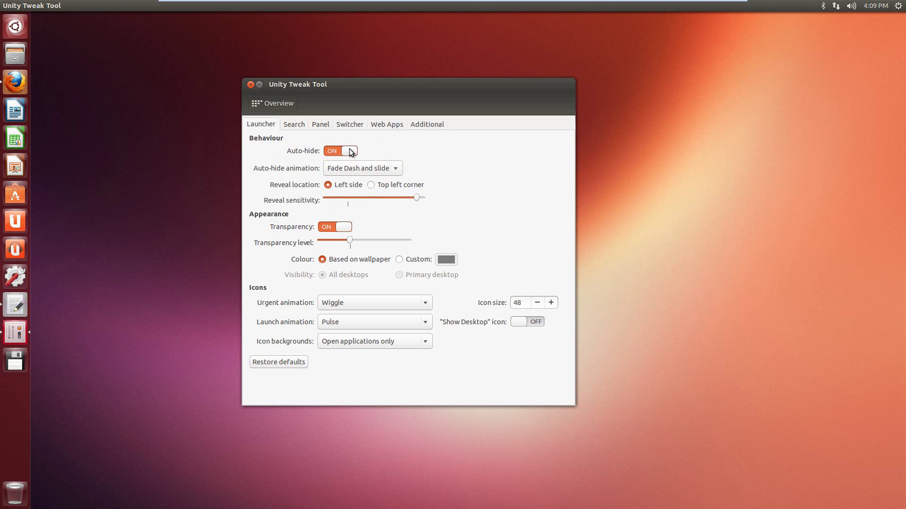
pyautogui.click(341, 151)
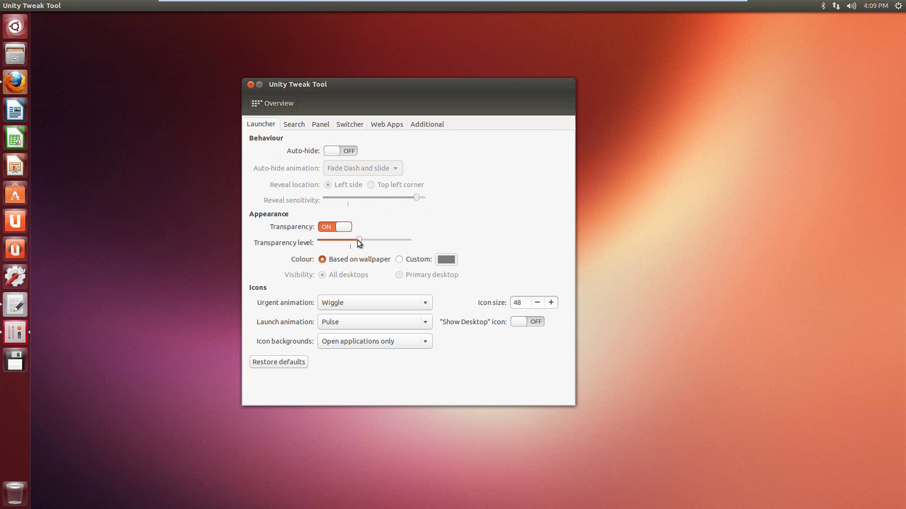
# - Give the launcher a custom black colour and raise its transparency level to maximum
pyautogui.moveTo(364, 241); pyautogui.dragTo(331, 241)
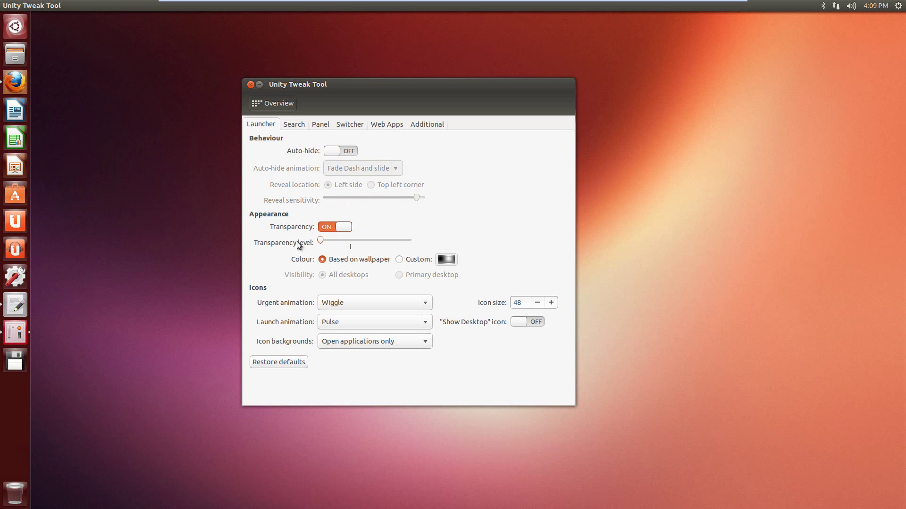
pyautogui.moveTo(321, 240); pyautogui.dragTo(298, 242)
pyautogui.click(409, 259)
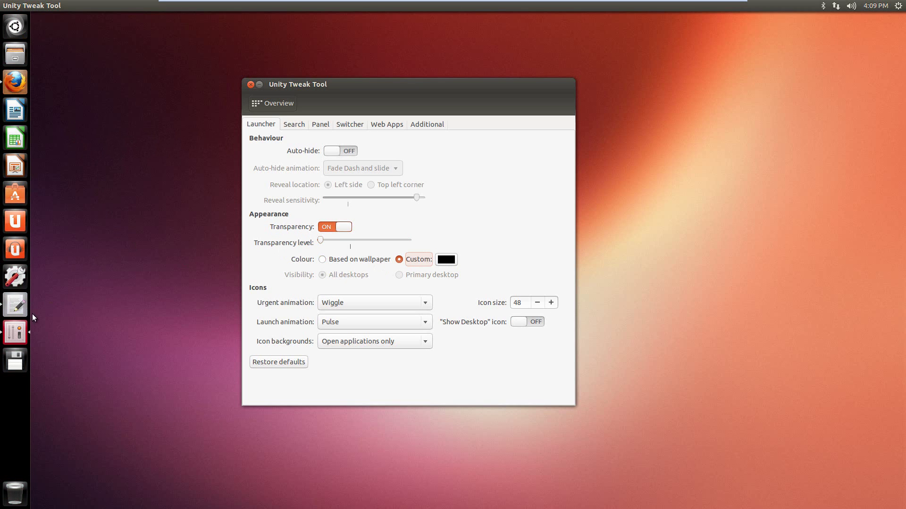
pyautogui.click(358, 260)
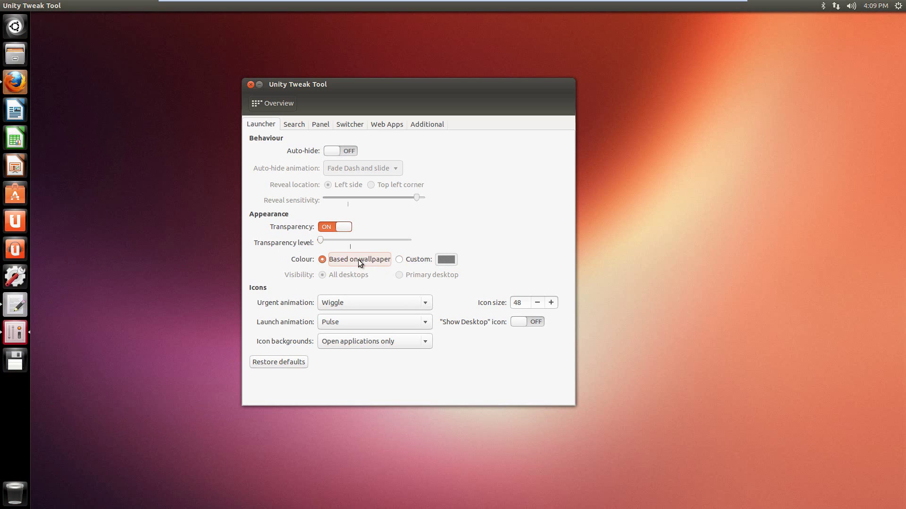
pyautogui.click(422, 261)
pyautogui.click(351, 262)
pyautogui.click(399, 260)
pyautogui.moveTo(324, 243); pyautogui.dragTo(454, 246)
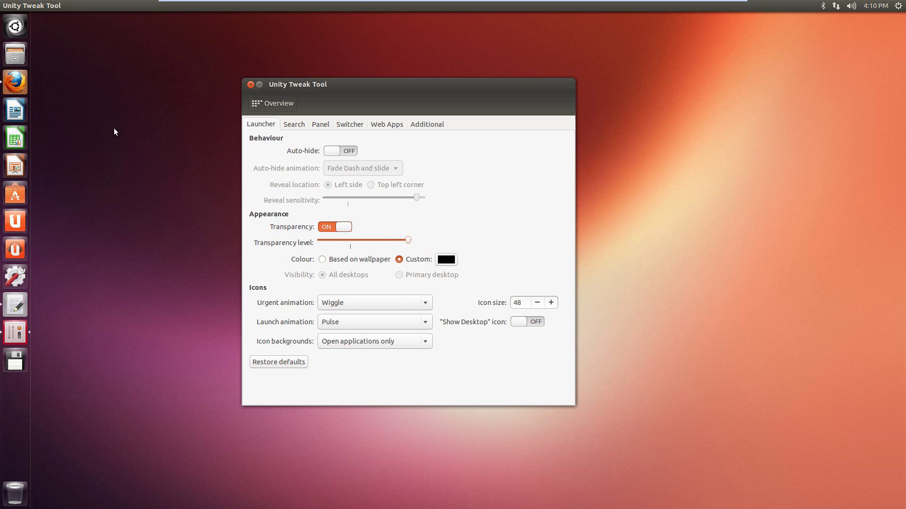
# - Preview the new launcher look in the Dash, then shrink the launcher icon size
pyautogui.click(21, 32)
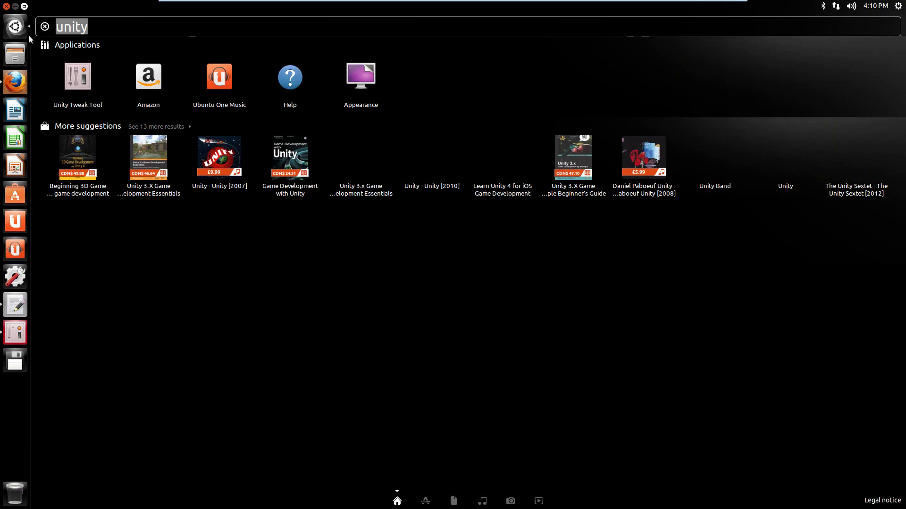
pyautogui.click(173, 204)
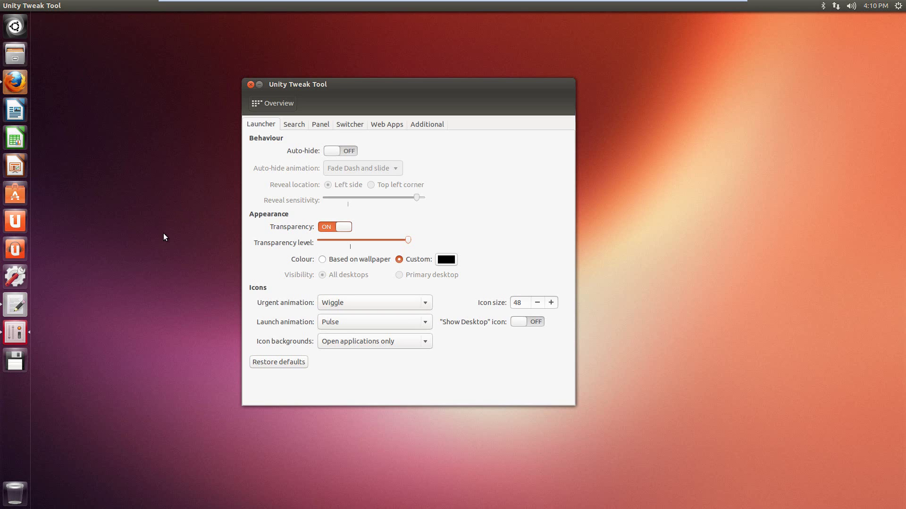
pyautogui.click(536, 303)
# - Adjust the launcher icon size, briefly trying 64, and settle on 40
pyautogui.click(537, 303)
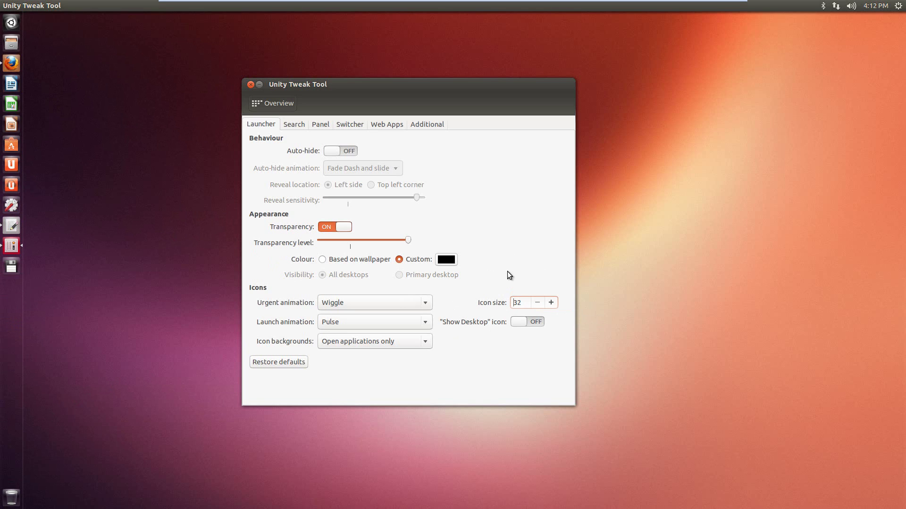
pyautogui.click(554, 304)
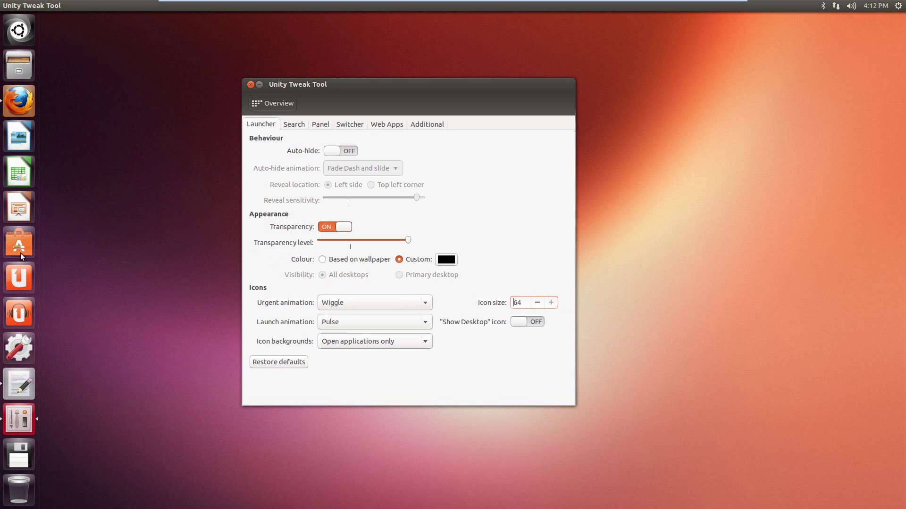
pyautogui.click(537, 304)
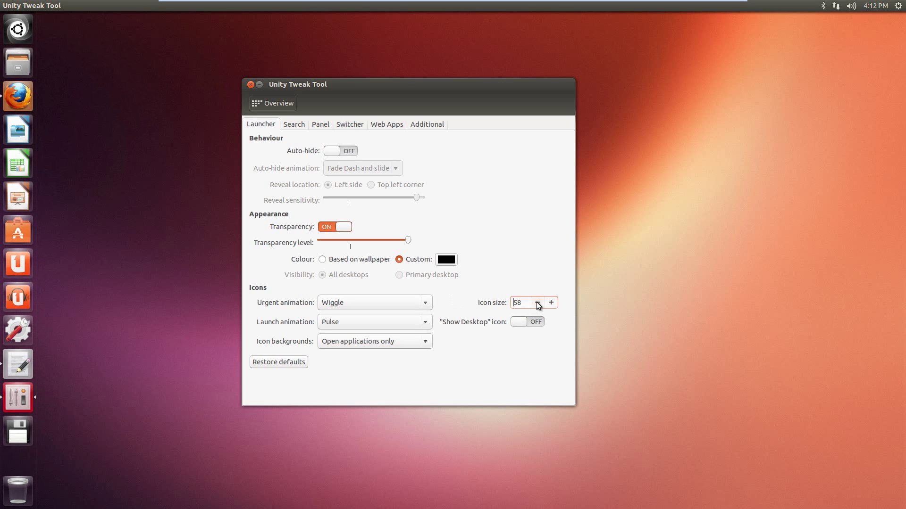
pyautogui.click(537, 304)
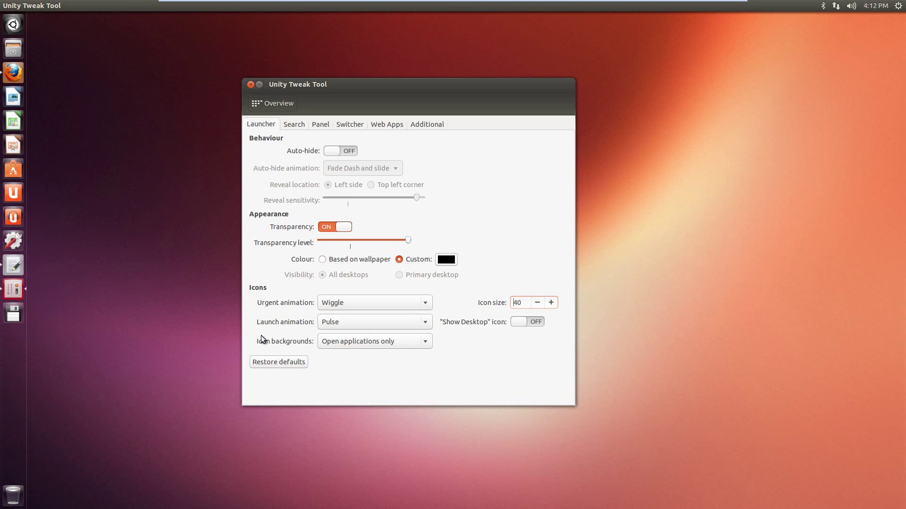
# - Keep Wiggle as the urgent animation and set the launch animation to Blink, previewing with System Settings
pyautogui.click(358, 303)
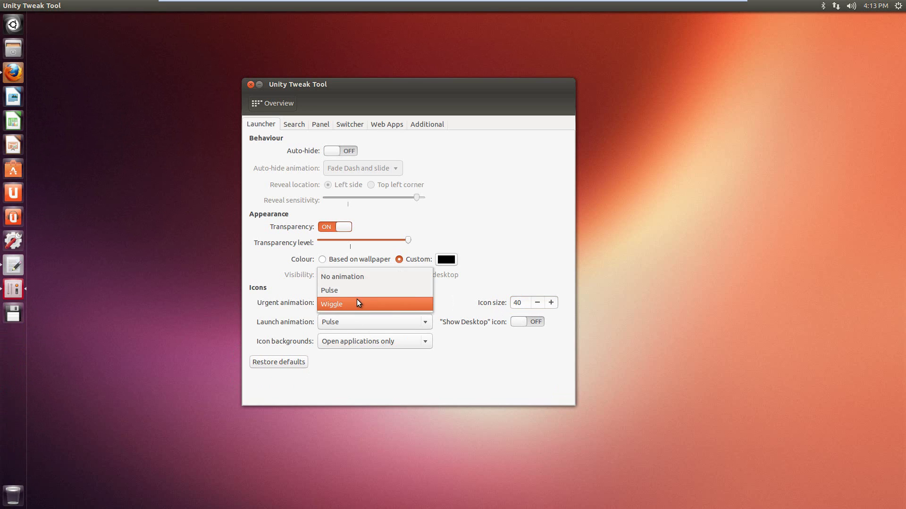
pyautogui.click(355, 307)
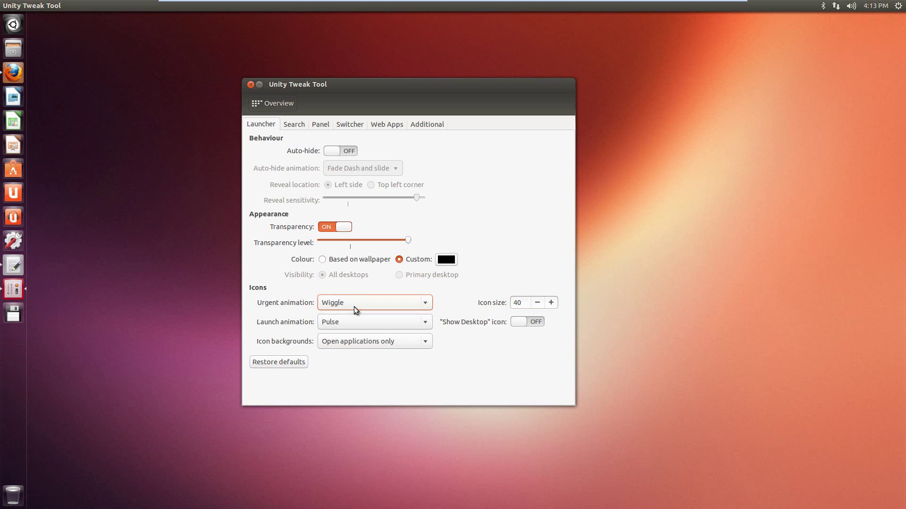
pyautogui.click(343, 321)
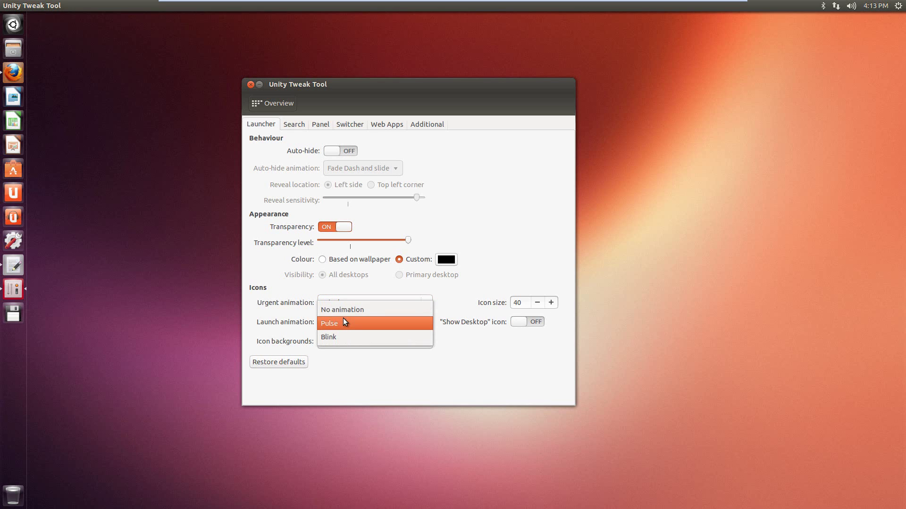
pyautogui.click(344, 321)
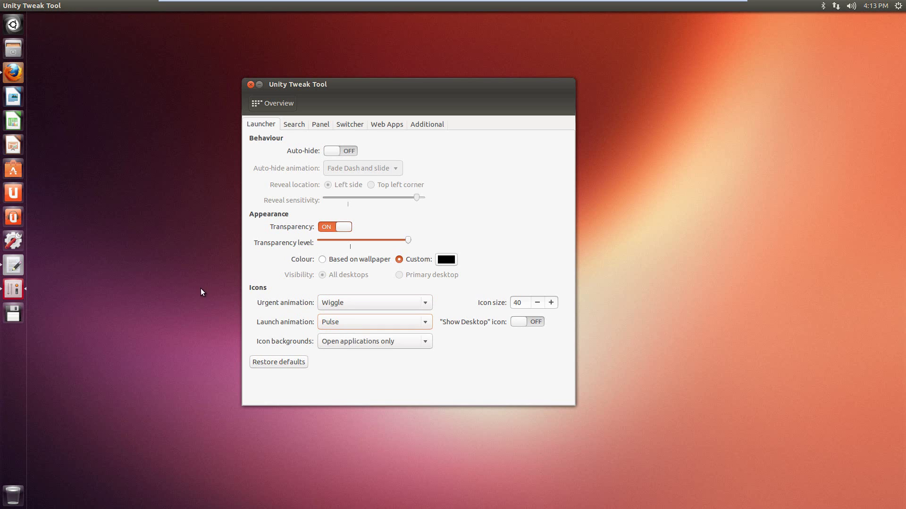
pyautogui.click(16, 243)
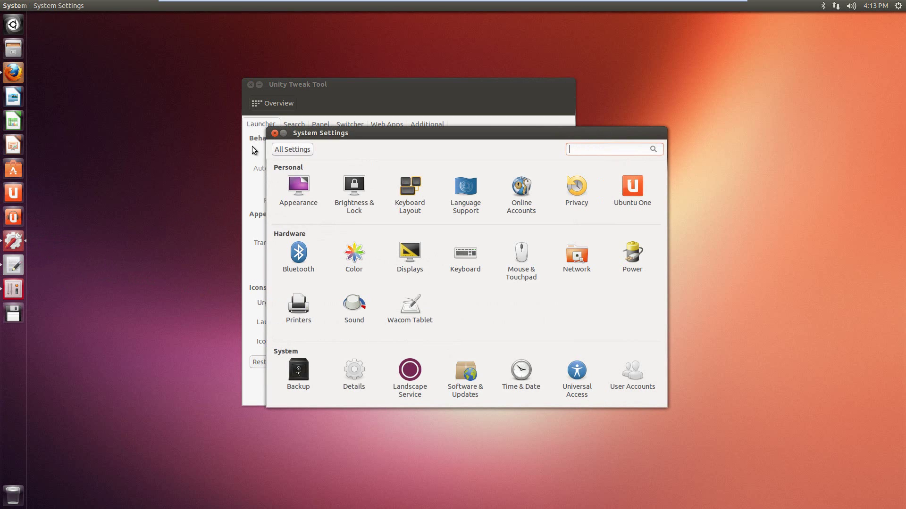
pyautogui.click(275, 133)
pyautogui.click(338, 322)
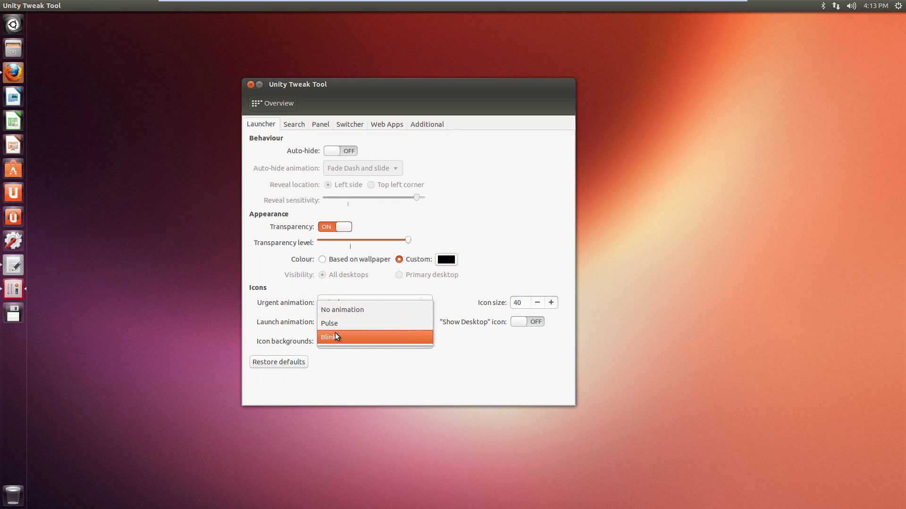
pyautogui.click(335, 337)
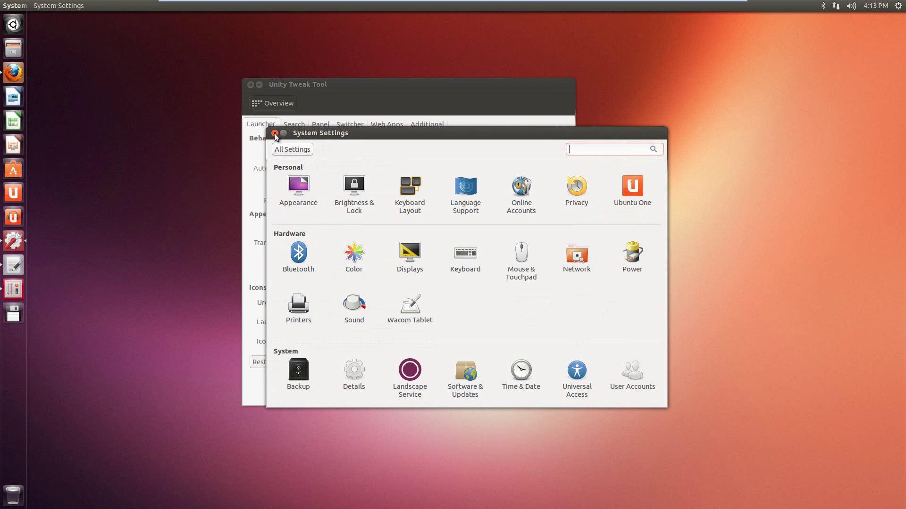
# - Close System Settings and revert the launch animation to Pulse
pyautogui.click(275, 133)
pyautogui.click(341, 324)
pyautogui.click(343, 307)
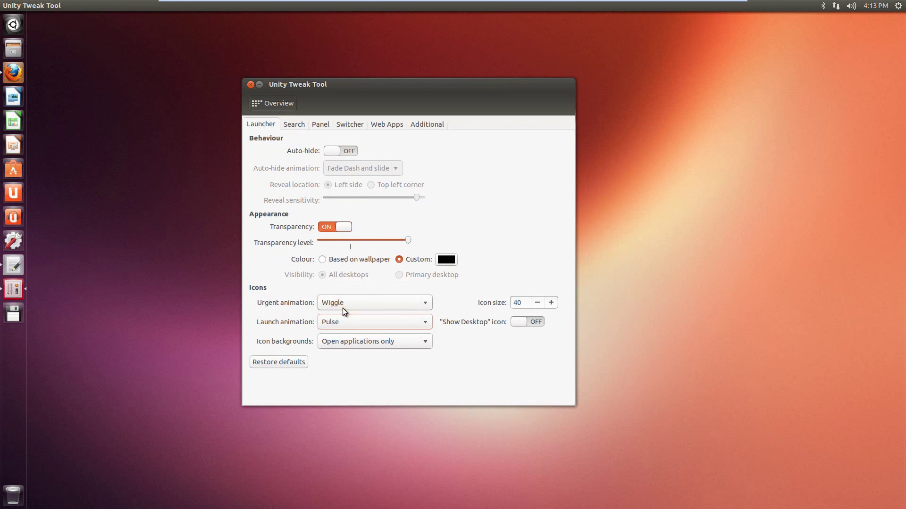
# - Try each icon background option, ending on Open applications only
pyautogui.click(347, 349)
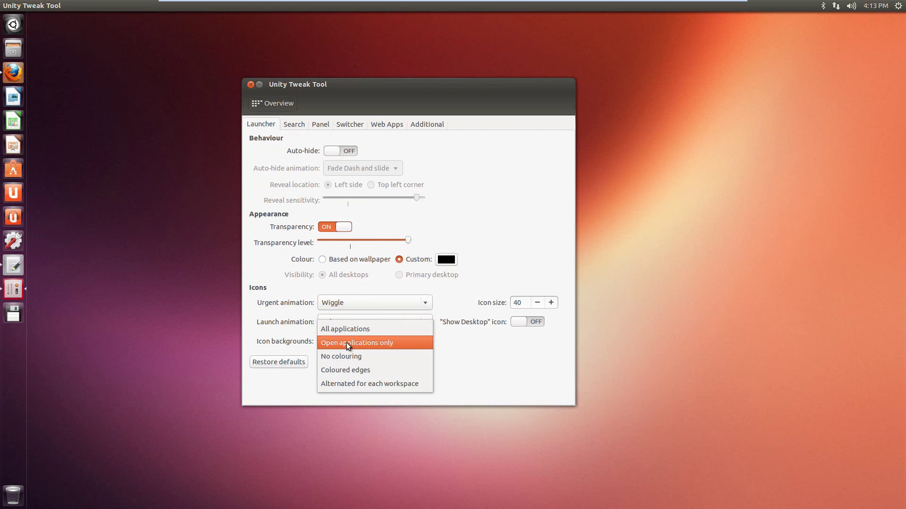
pyautogui.click(342, 357)
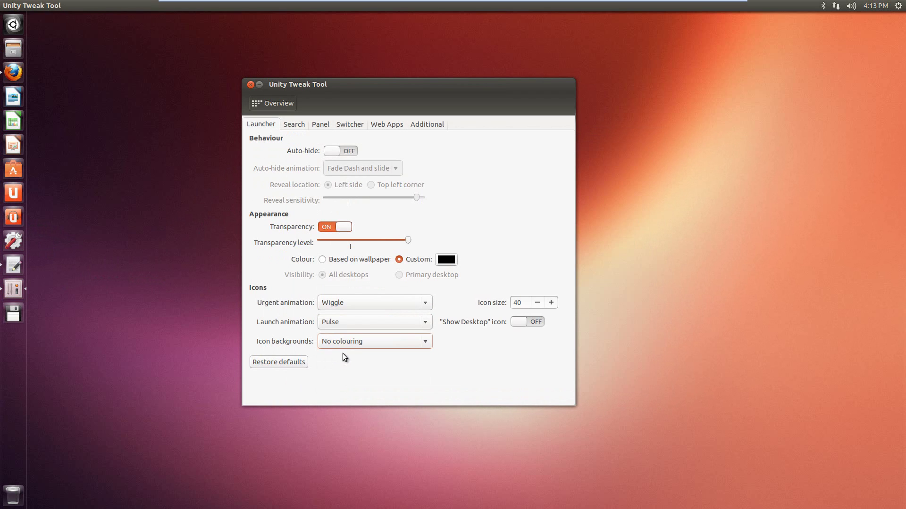
pyautogui.click(343, 349)
pyautogui.click(343, 360)
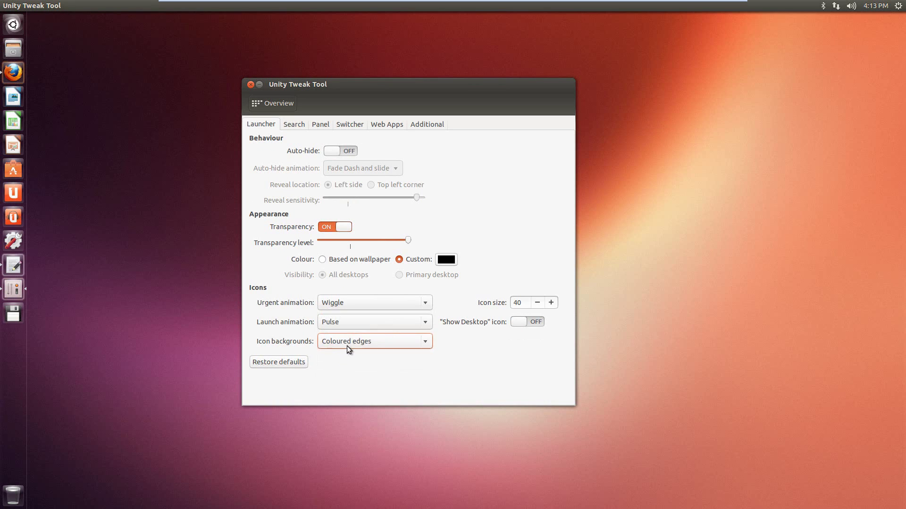
pyautogui.click(348, 345)
pyautogui.click(346, 361)
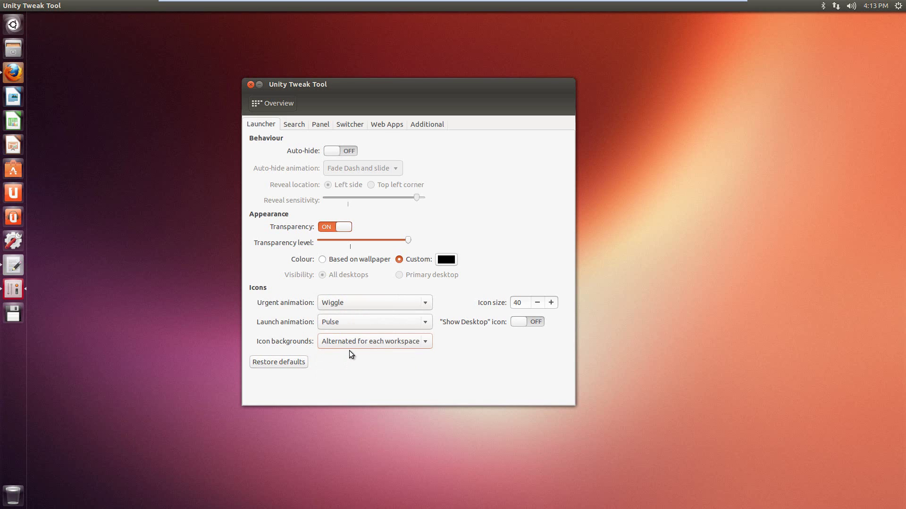
pyautogui.click(349, 349)
pyautogui.click(352, 294)
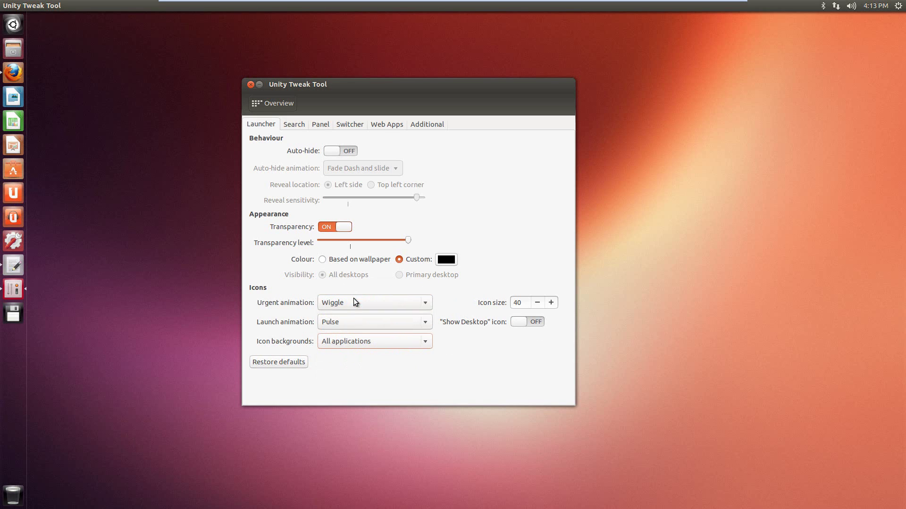
pyautogui.click(346, 343)
pyautogui.click(341, 356)
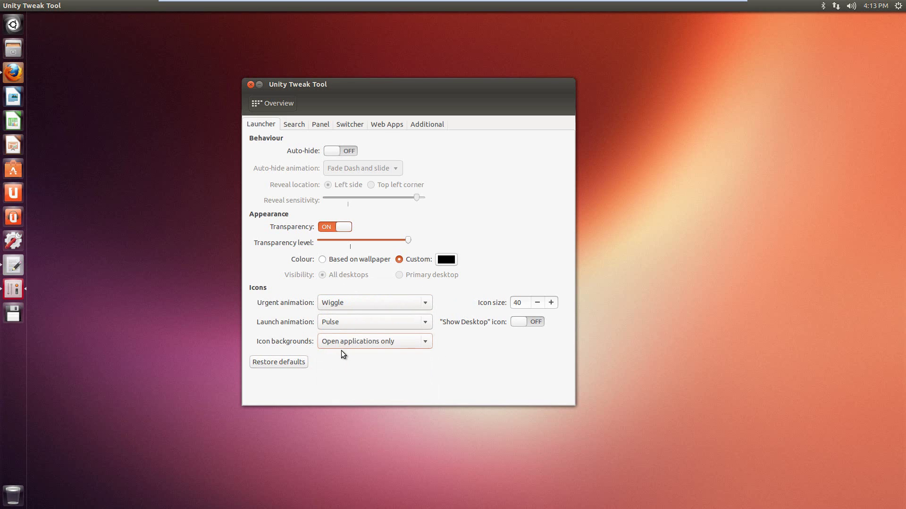
pyautogui.click(342, 346)
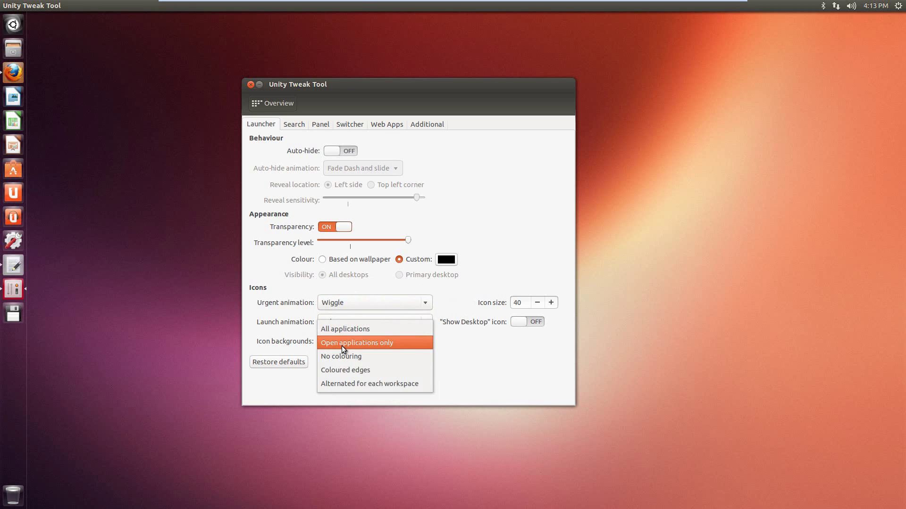
pyautogui.click(342, 346)
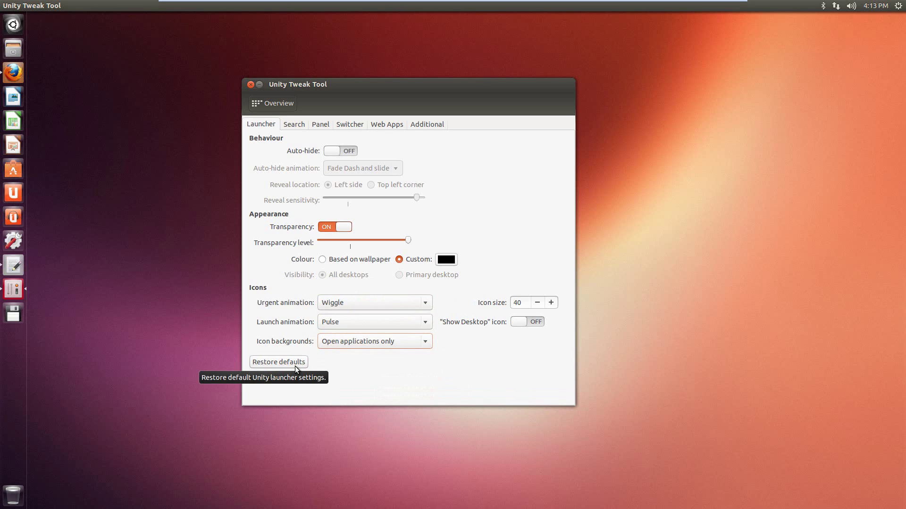
# - On the Search page, keep Dash background blur on and turn off searching online sources
pyautogui.click(298, 125)
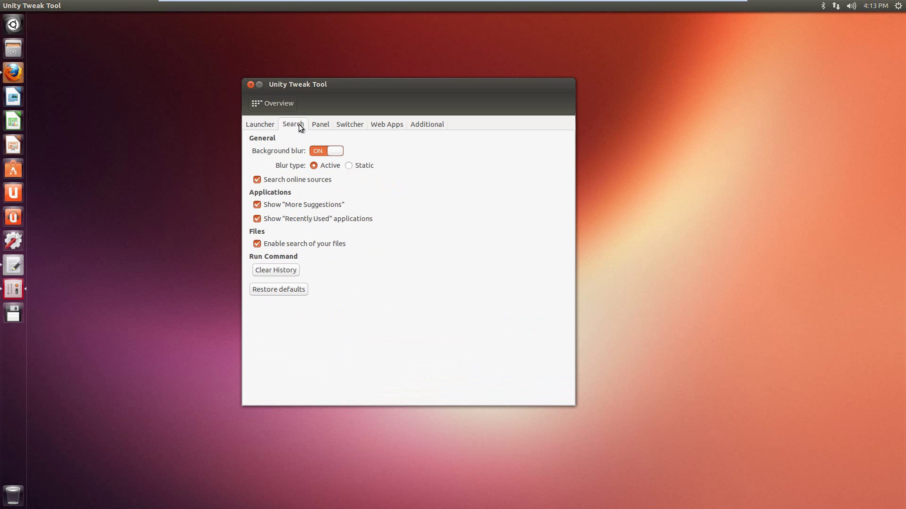
pyautogui.click(14, 24)
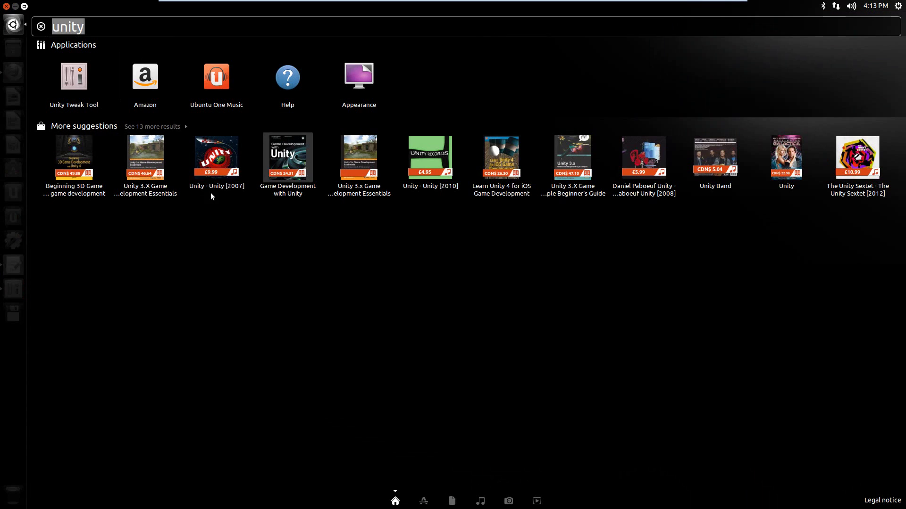
pyautogui.click(14, 24)
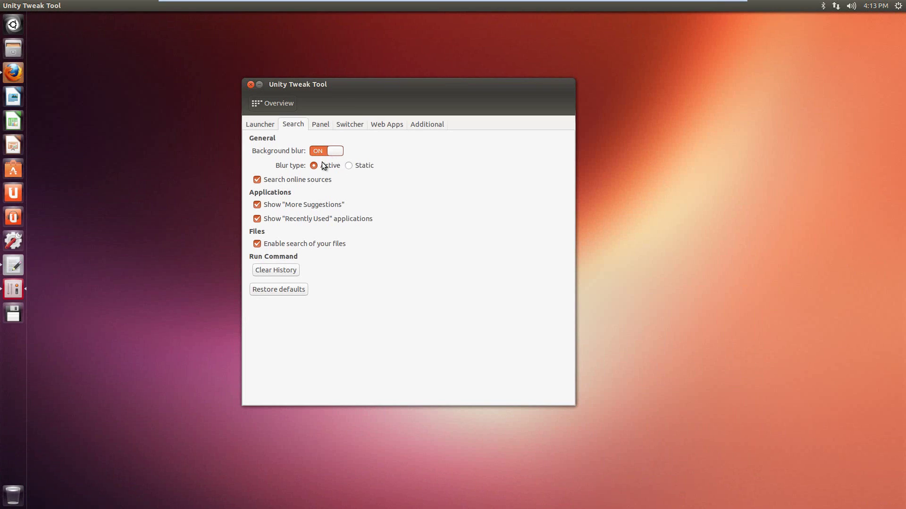
pyautogui.click(318, 149)
pyautogui.click(317, 149)
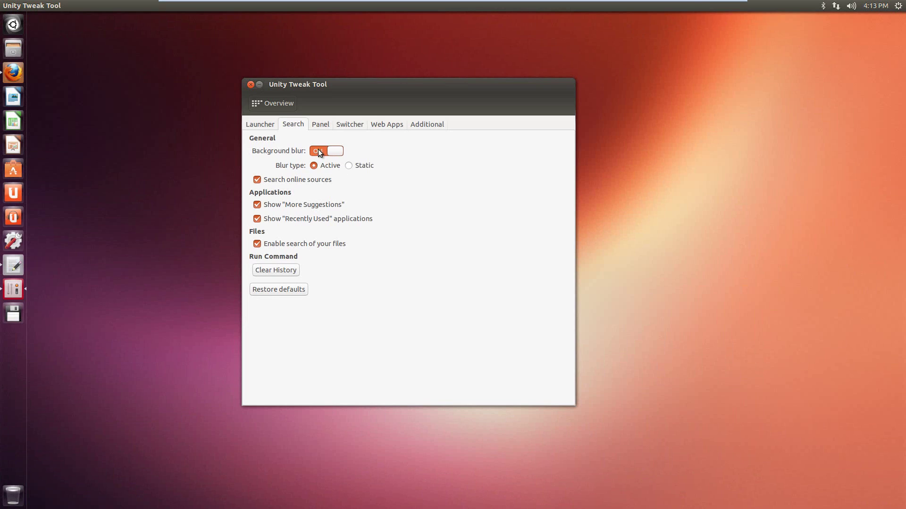
pyautogui.click(305, 180)
# - Keep panel menus visible 4 seconds and turn on panel transparency at a low level
pyautogui.click(319, 124)
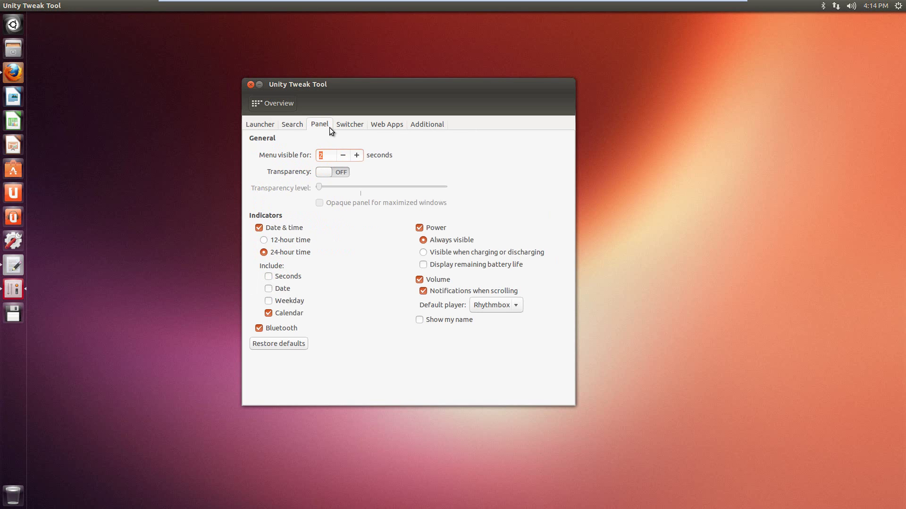
pyautogui.click(356, 155)
pyautogui.click(356, 155)
pyautogui.click(346, 154)
pyautogui.click(319, 171)
pyautogui.moveTo(320, 187); pyautogui.dragTo(460, 189)
pyautogui.click(390, 202)
pyautogui.click(366, 202)
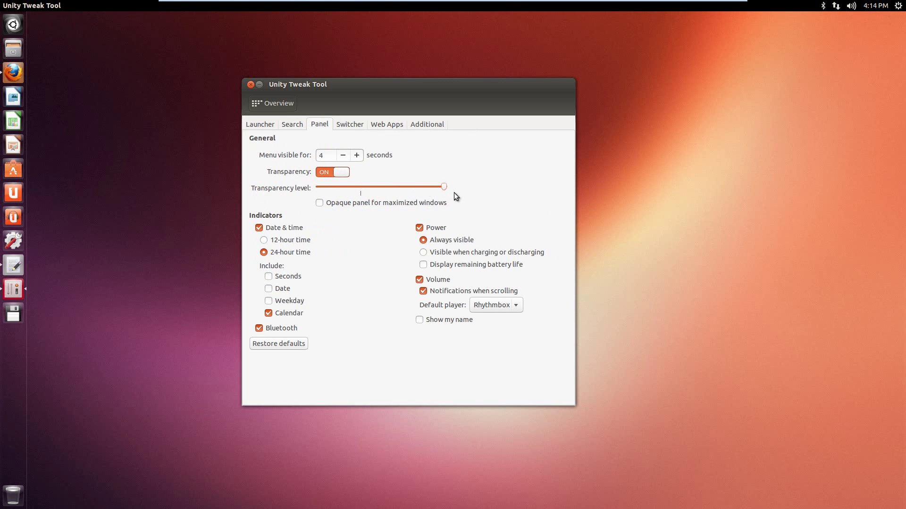
pyautogui.moveTo(445, 189); pyautogui.dragTo(329, 185)
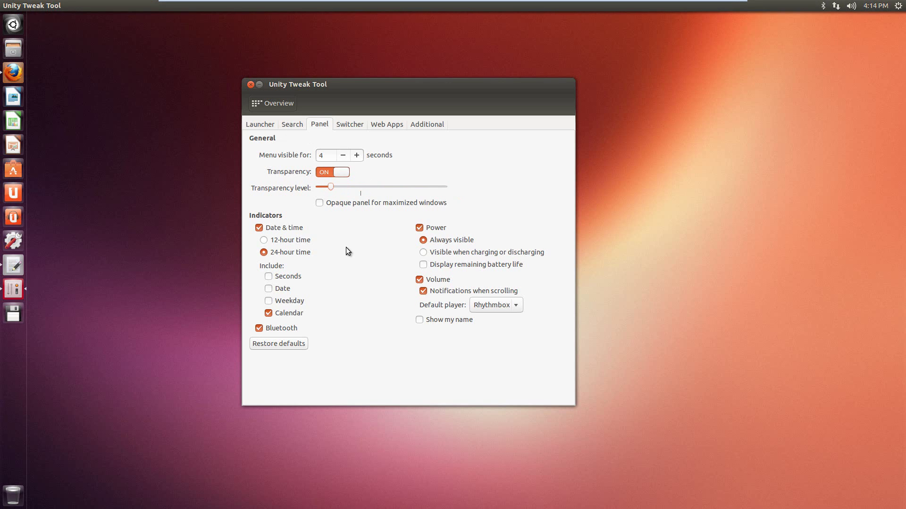
# - Keep the 12-hour clock and volume indicator, and show remaining battery life in the panel
pyautogui.click(267, 251)
pyautogui.click(268, 240)
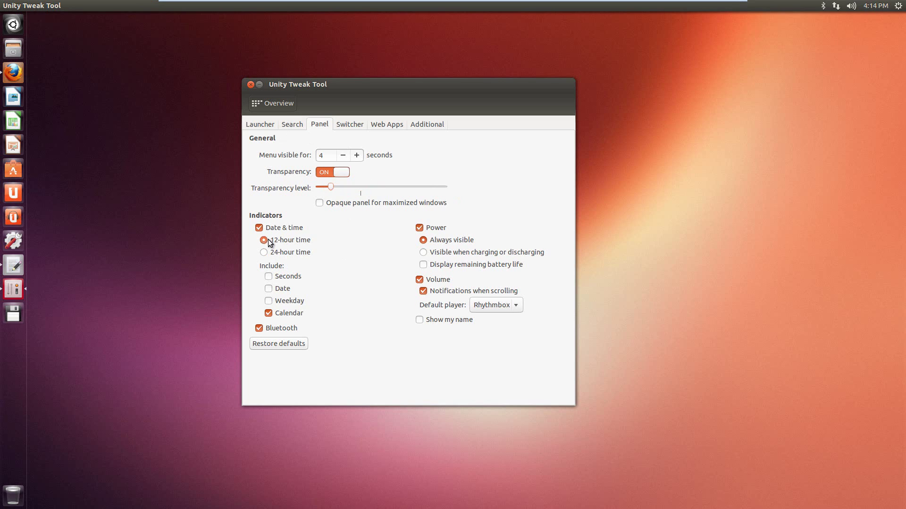
pyautogui.click(420, 279)
pyautogui.click(492, 305)
pyautogui.click(493, 324)
pyautogui.click(460, 321)
pyautogui.click(460, 321)
pyautogui.click(425, 264)
pyautogui.click(341, 124)
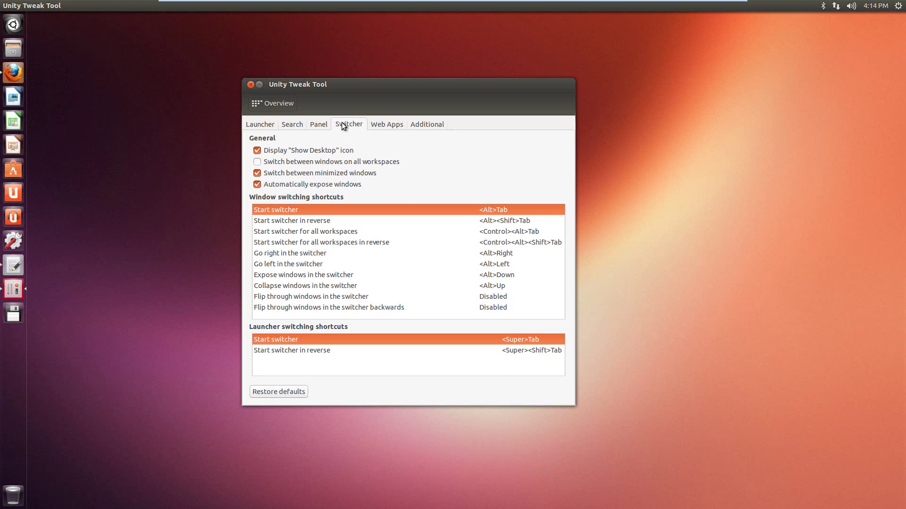
pyautogui.click(377, 125)
pyautogui.click(427, 125)
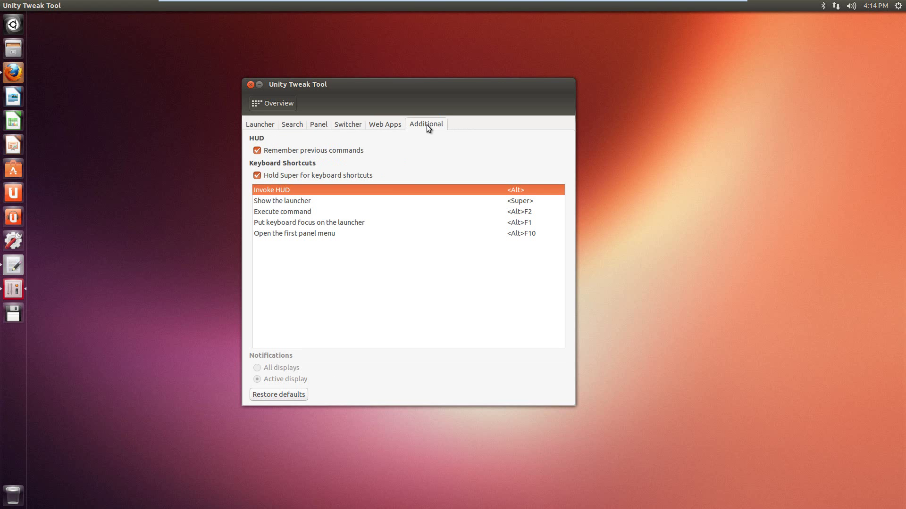
pyautogui.click(266, 108)
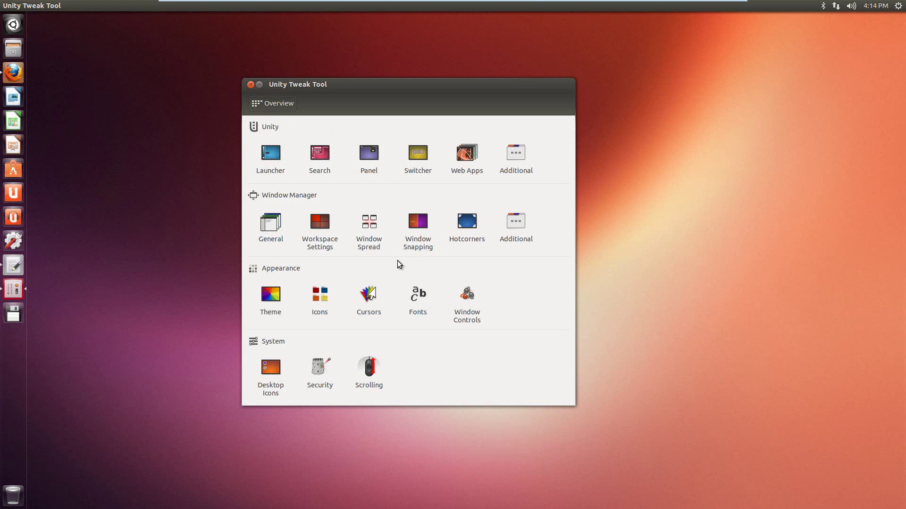
# - On the Hotcorners page, set the top-right corner to Spread all Windows
pyautogui.click(454, 228)
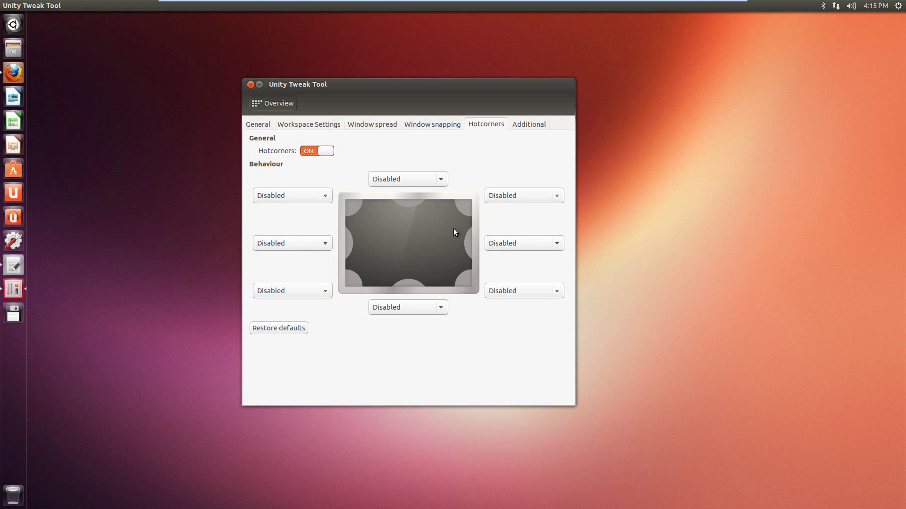
pyautogui.click(315, 151)
pyautogui.click(315, 151)
pyautogui.click(517, 194)
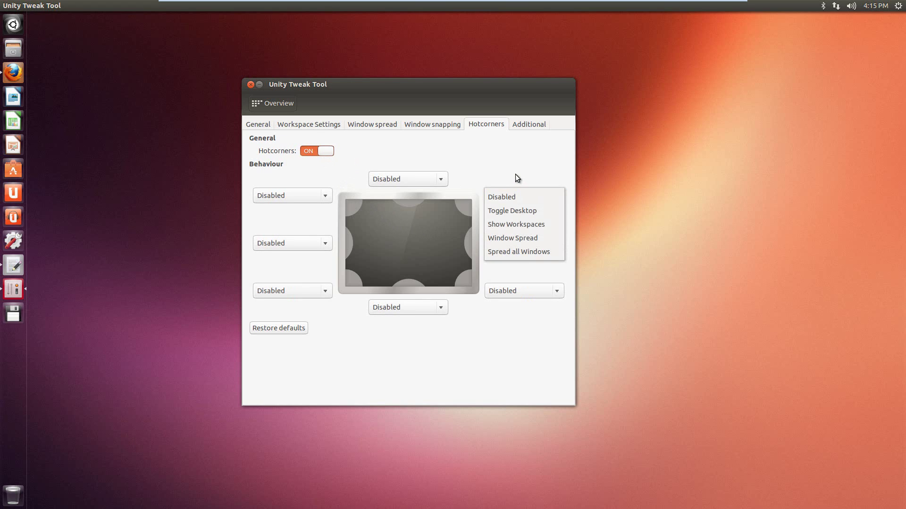
pyautogui.click(515, 174)
pyautogui.click(513, 194)
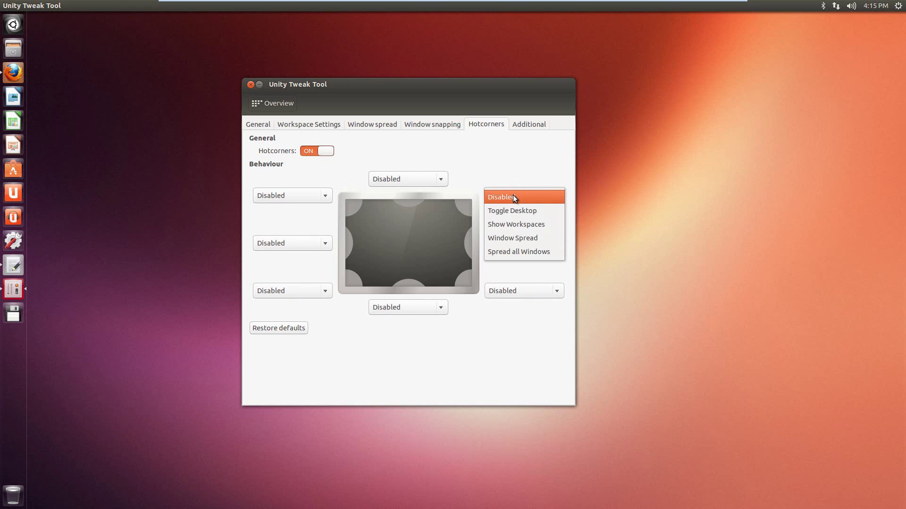
pyautogui.click(517, 166)
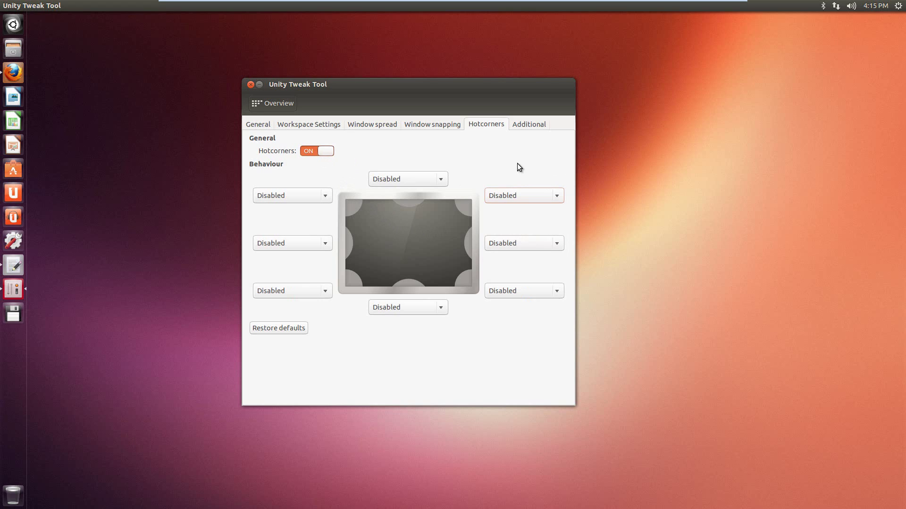
pyautogui.press('Down')
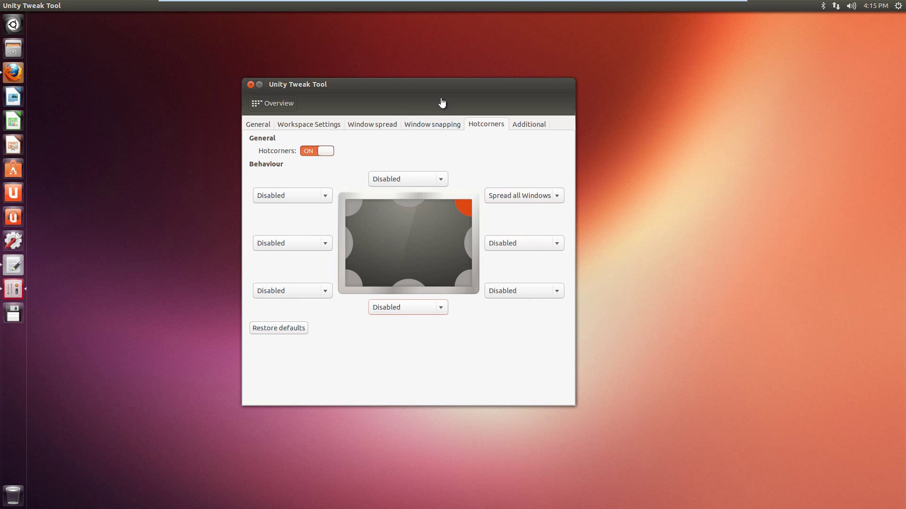
# - Restore the hot corner defaults so every corner is Disabled, and switch hot corners off
pyautogui.click(497, 197)
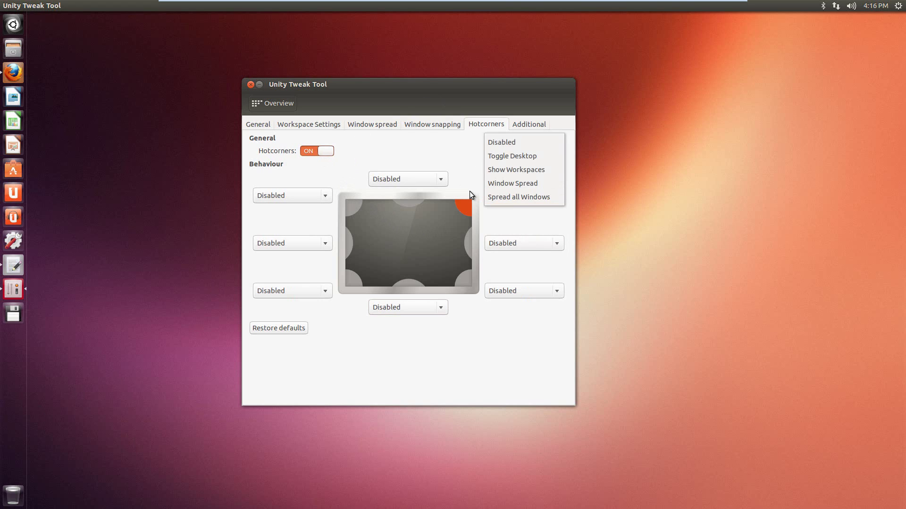
pyautogui.click(469, 191)
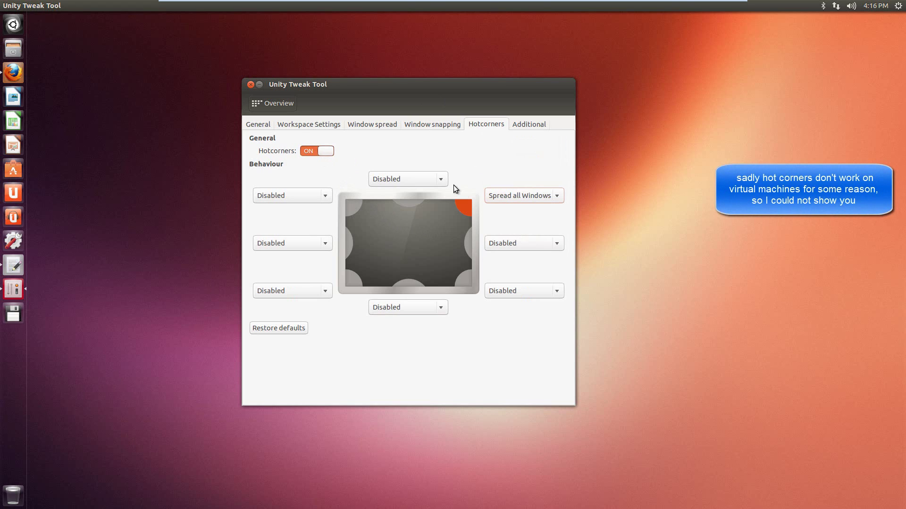
pyautogui.click(489, 194)
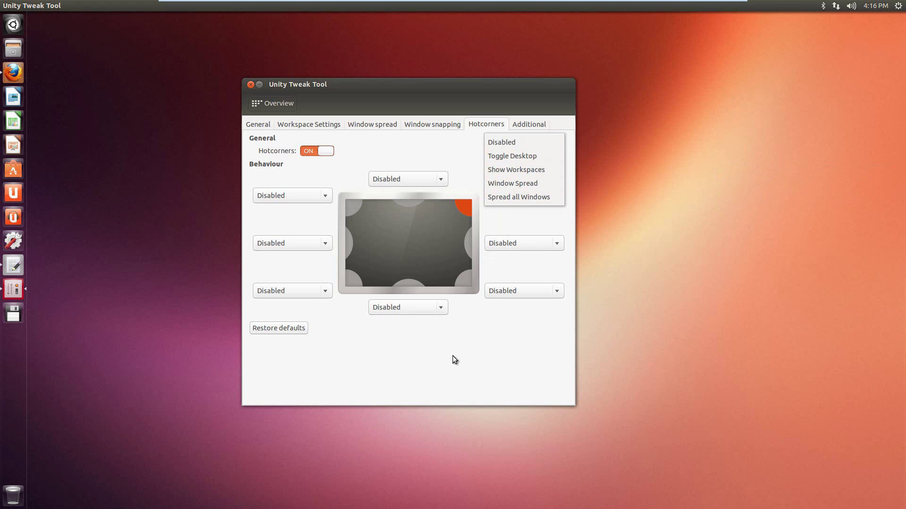
pyautogui.click(346, 199)
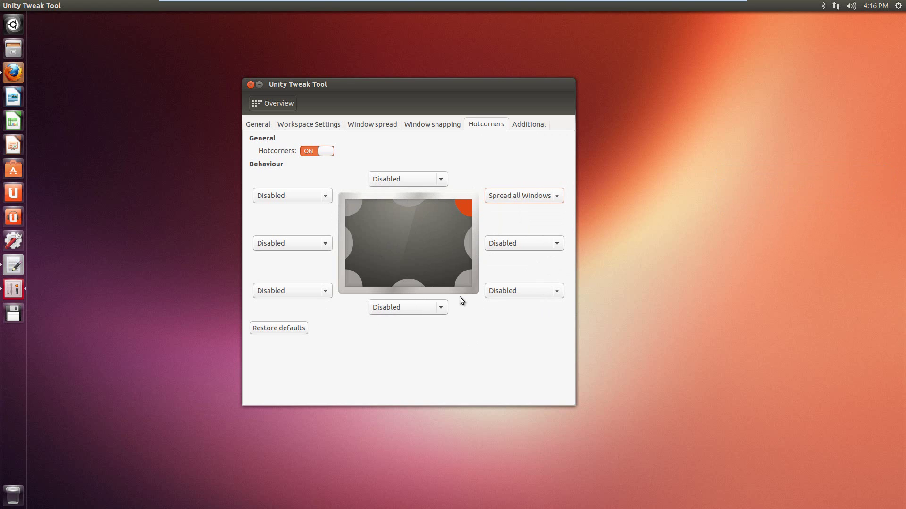
pyautogui.click(306, 332)
pyautogui.click(313, 150)
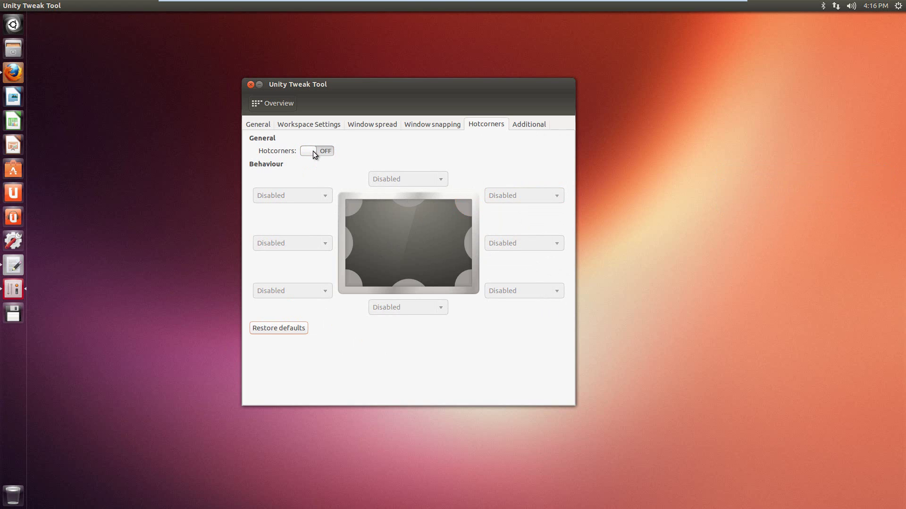
# - Show the Window snapping settings and test snapping by pushing gedit against the right screen edge
pyautogui.click(422, 124)
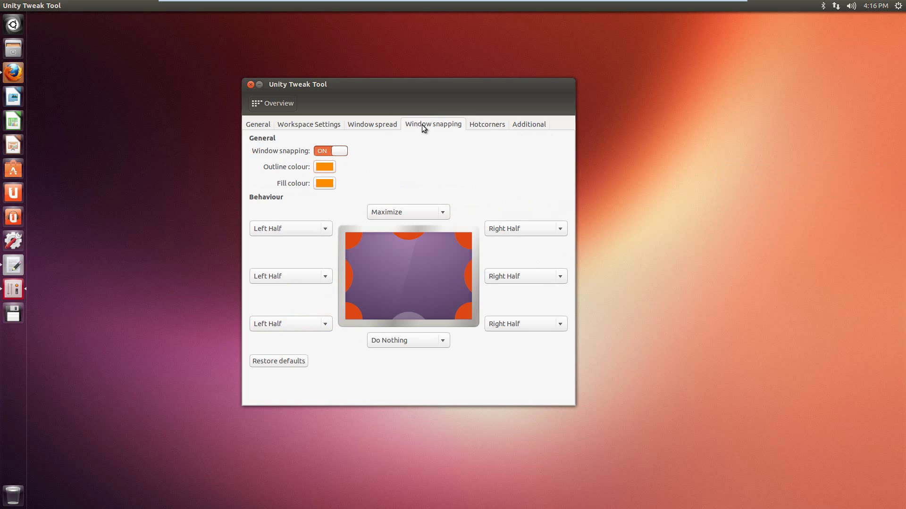
pyautogui.moveTo(433, 82); pyautogui.dragTo(560, 119)
pyautogui.moveTo(808, 45); pyautogui.dragTo(507, 111)
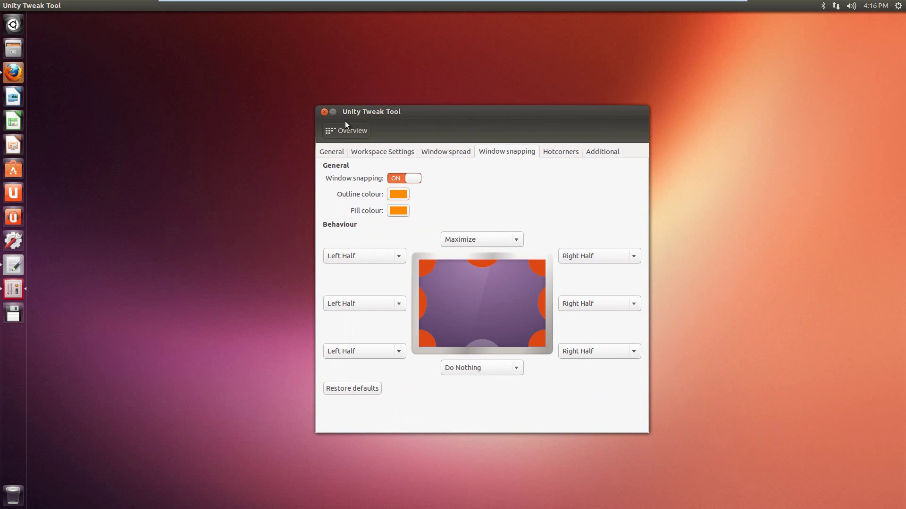
pyautogui.click(14, 265)
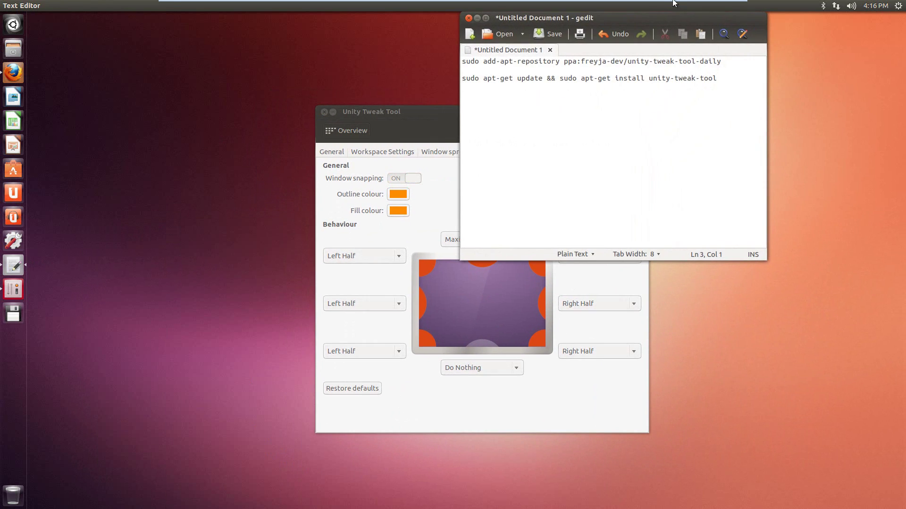
pyautogui.moveTo(623, 20); pyautogui.dragTo(902, 58)
pyautogui.moveTo(902, 93); pyautogui.dragTo(114, 125)
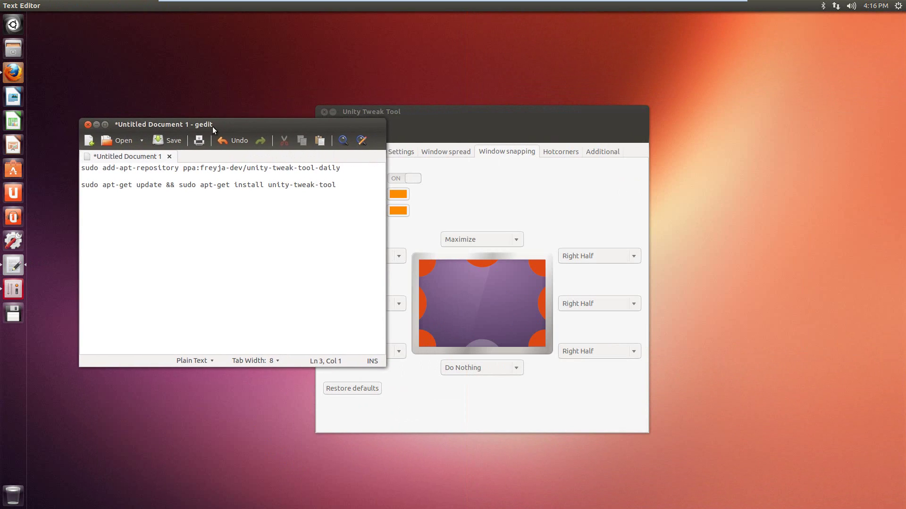
# - Try dark red as the snapping fill colour, then close the picker without applying it
pyautogui.click(549, 174)
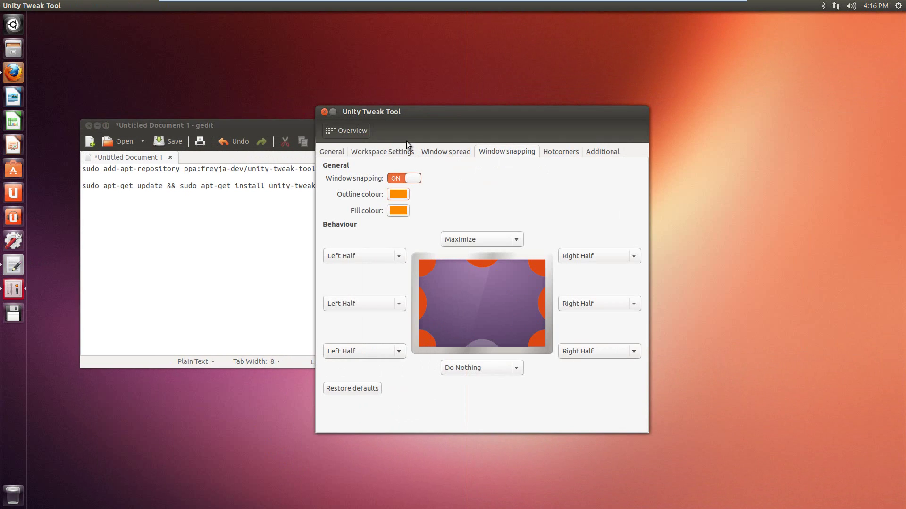
pyautogui.click(398, 211)
pyautogui.click(388, 253)
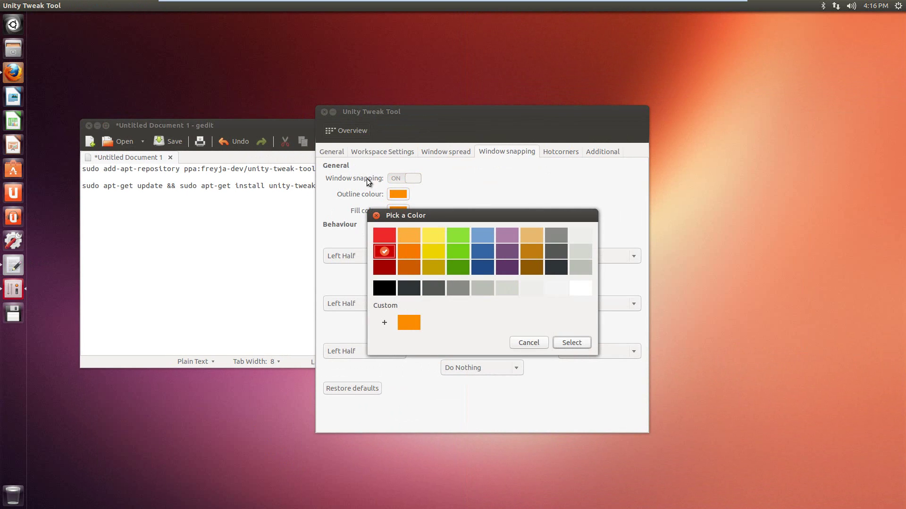
pyautogui.click(376, 216)
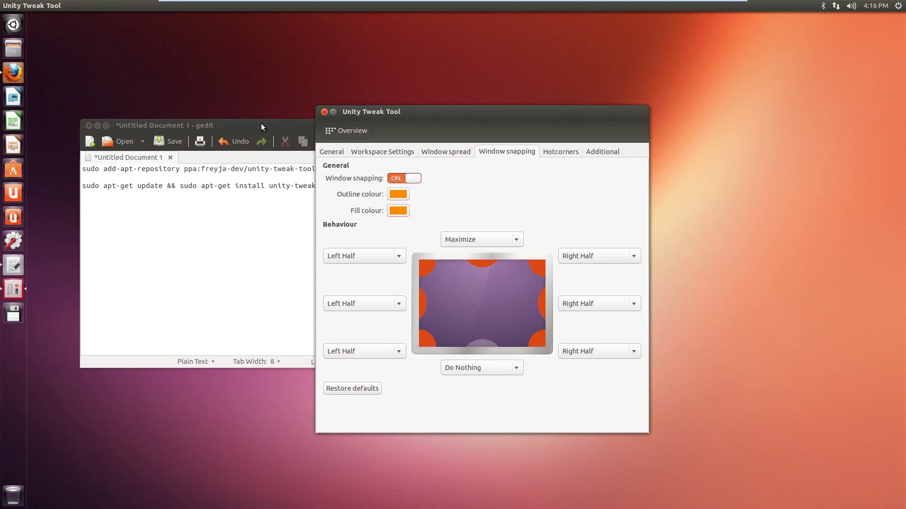
# - Snap gedit to the left edge and leave bottom-edge snapping set to Do Nothing
pyautogui.moveTo(261, 124); pyautogui.dragTo(214, 137)
pyautogui.click(536, 197)
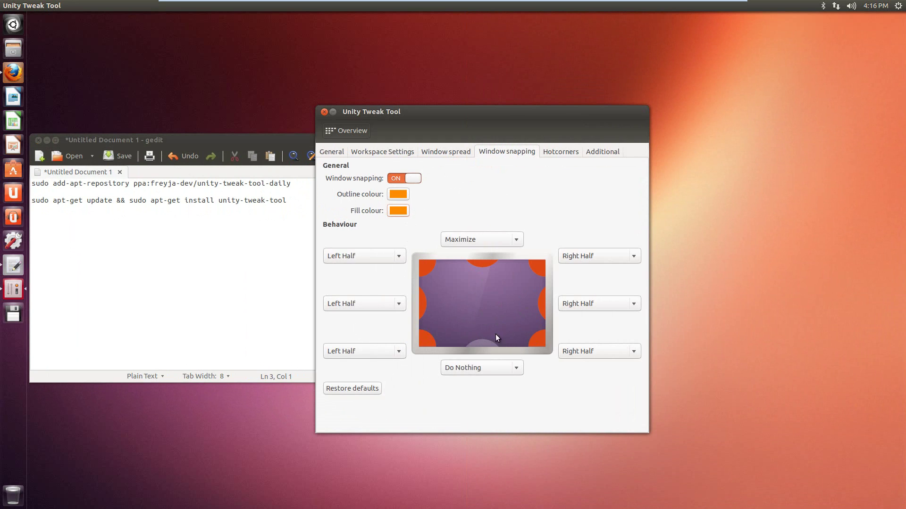
pyautogui.click(488, 373)
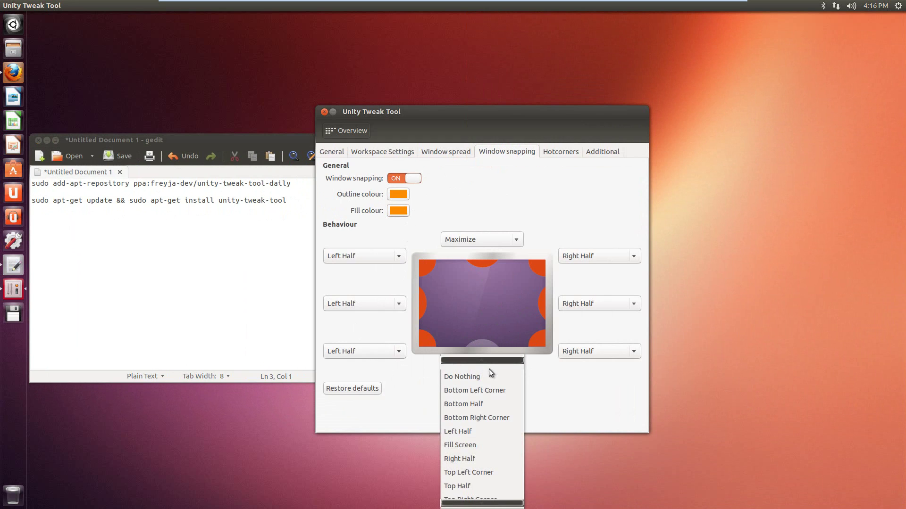
pyautogui.click(616, 390)
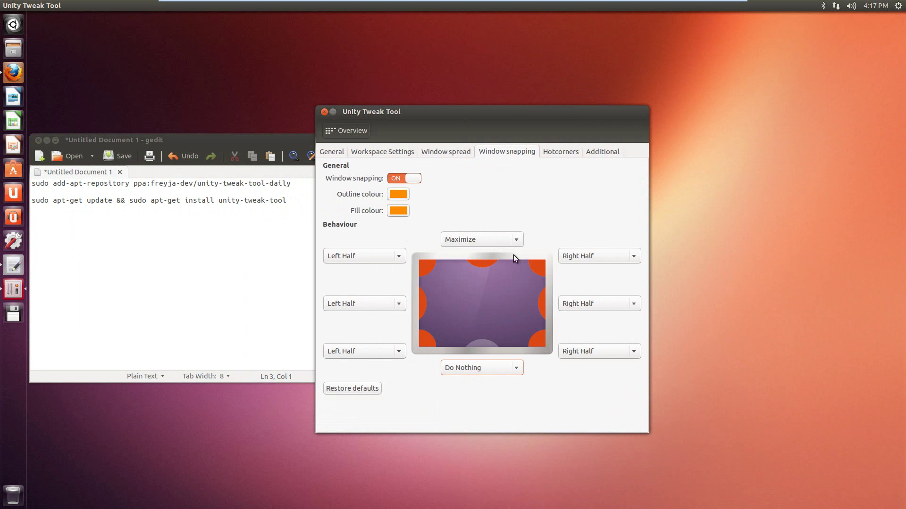
pyautogui.moveTo(191, 141); pyautogui.dragTo(584, 188)
pyautogui.click(476, 118)
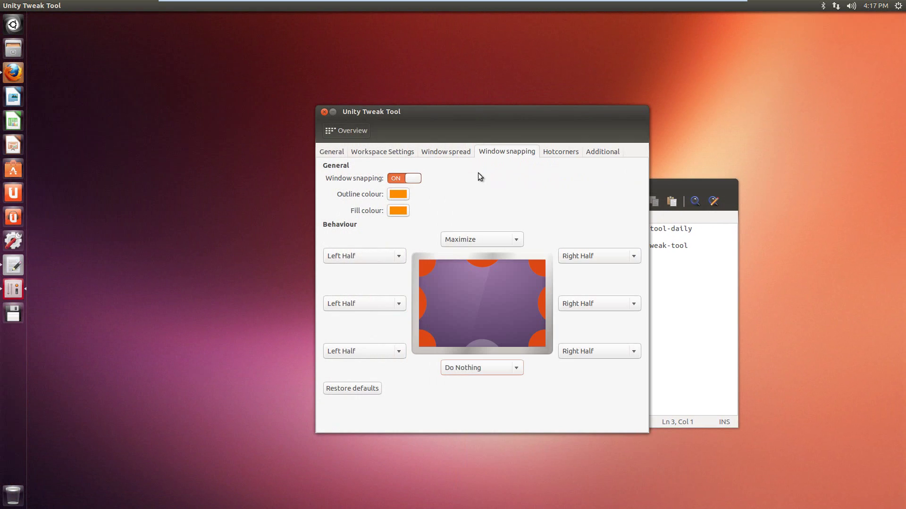
# - Turn on the workspace switcher under Workspace Settings and preview the workspace overview
pyautogui.click(443, 153)
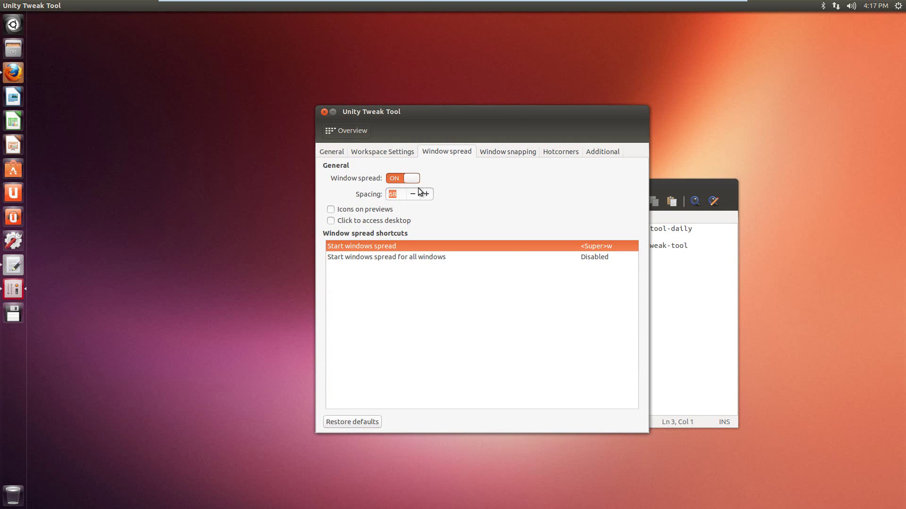
pyautogui.click(408, 155)
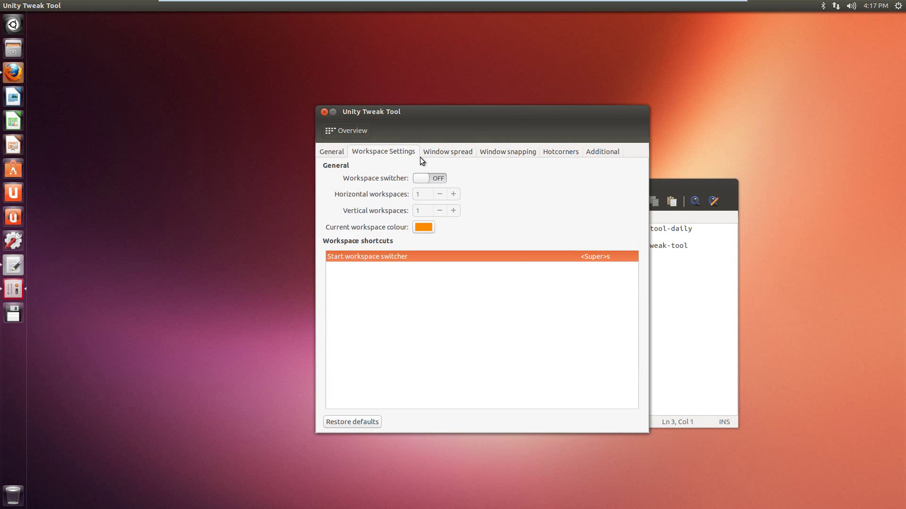
pyautogui.click(438, 179)
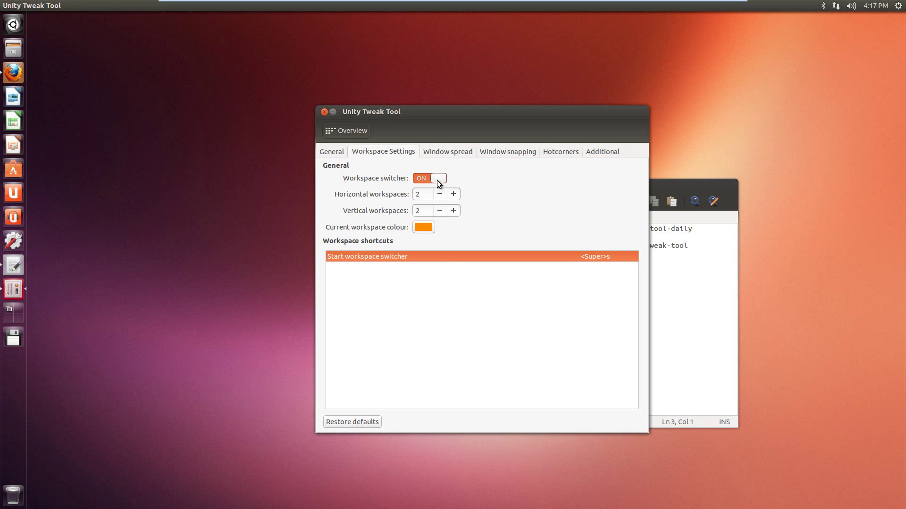
pyautogui.click(7, 318)
pyautogui.click(7, 317)
# - Preview the four workspaces, then toggle the workspace switcher off and back on
pyautogui.click(11, 312)
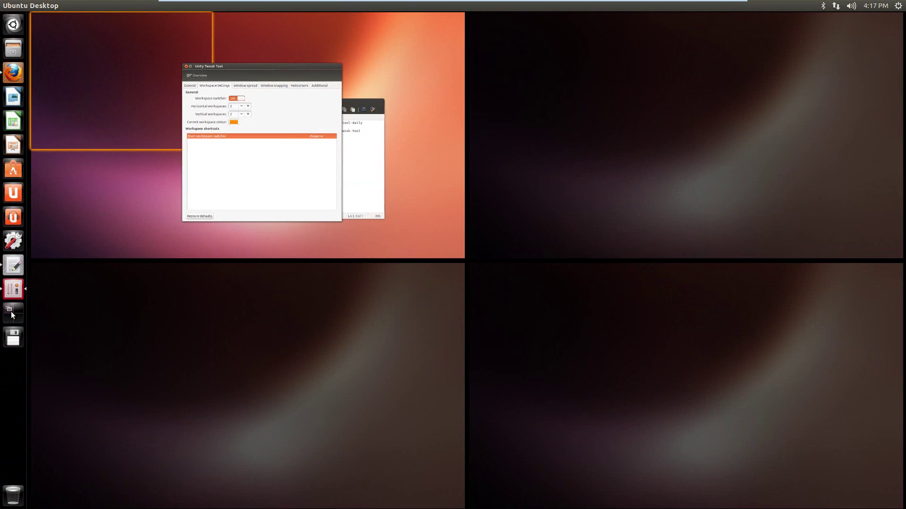
pyautogui.click(293, 198)
pyautogui.click(417, 178)
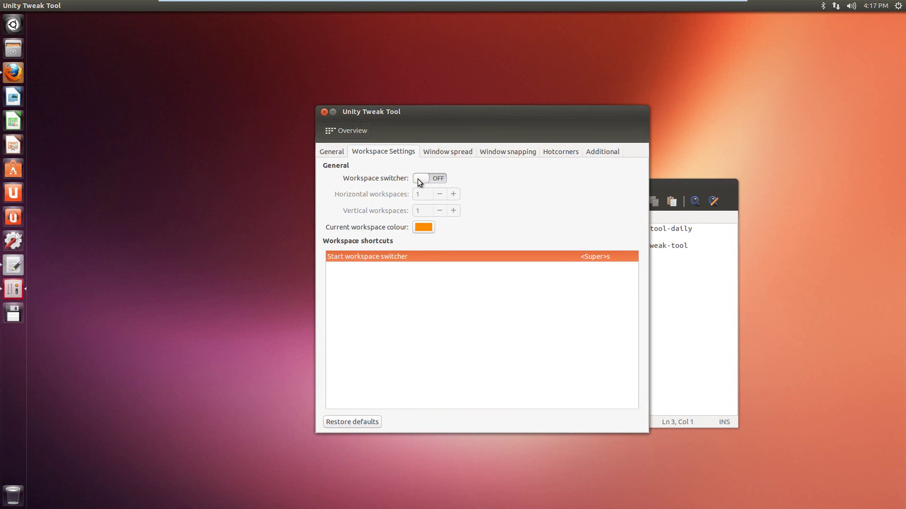
pyautogui.click(417, 179)
# - Set texture quality to Best and preview the Sidekick minimize animation
pyautogui.click(339, 152)
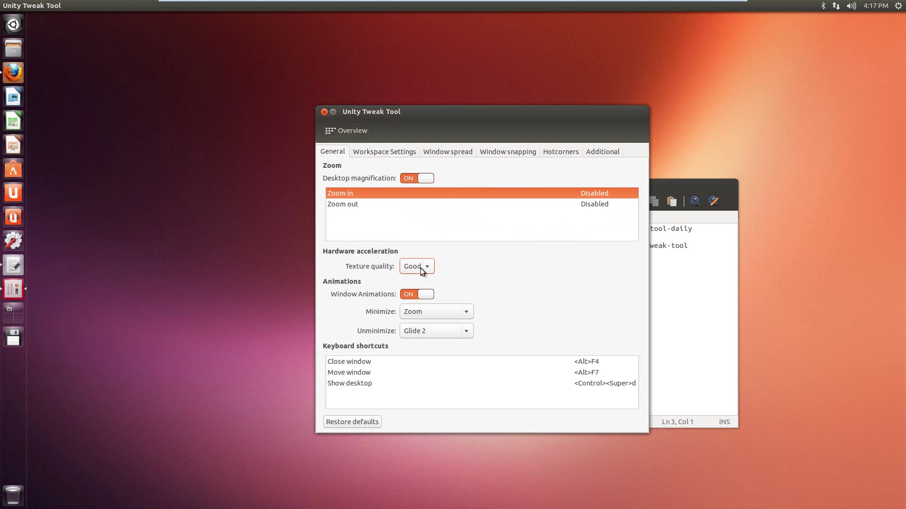
pyautogui.click(417, 282)
pyautogui.click(433, 307)
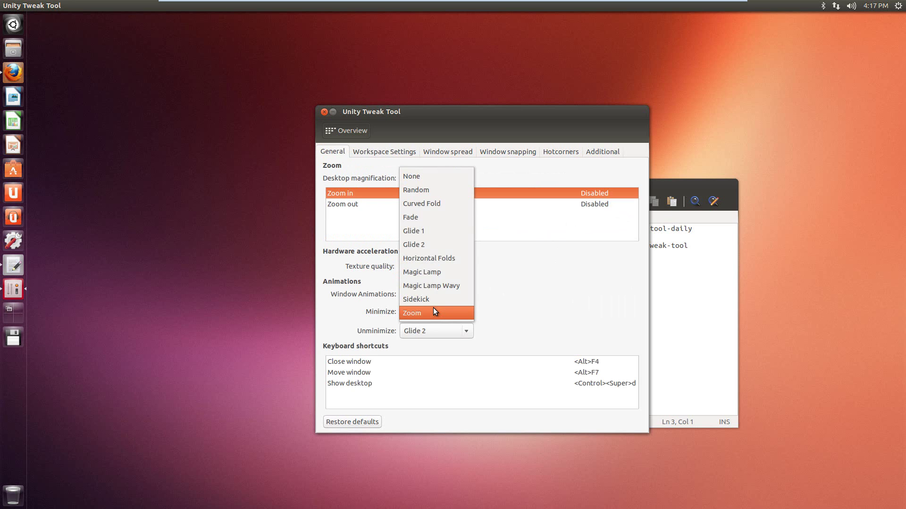
pyautogui.click(434, 299)
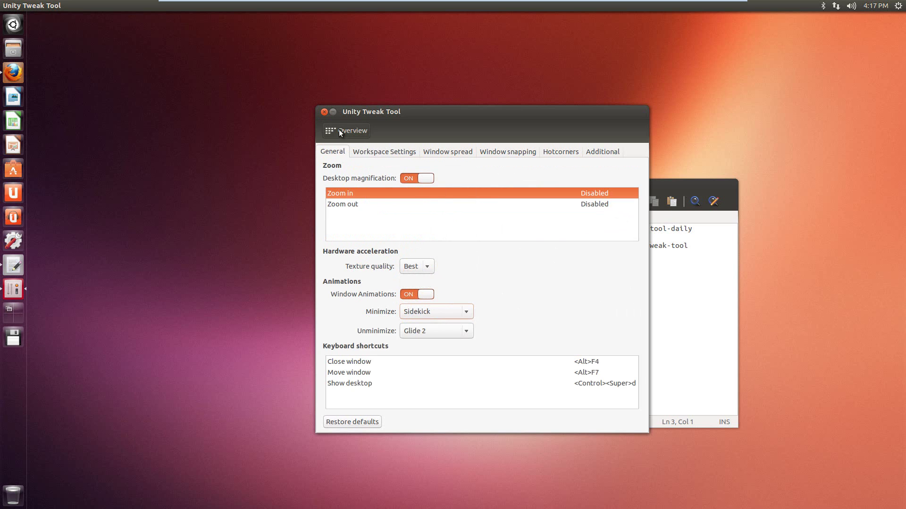
pyautogui.click(332, 113)
pyautogui.click(19, 289)
# - Try the Magic Lamp Wavy and Glide 2 minimize animations by minimizing and restoring the tool
pyautogui.click(427, 308)
pyautogui.click(438, 299)
pyautogui.click(333, 112)
pyautogui.click(16, 293)
pyautogui.click(448, 309)
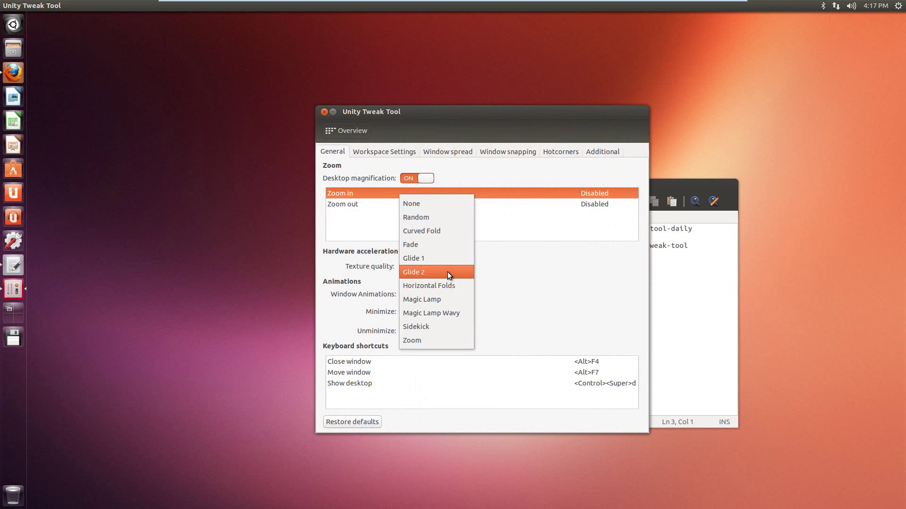
pyautogui.click(447, 272)
pyautogui.click(333, 112)
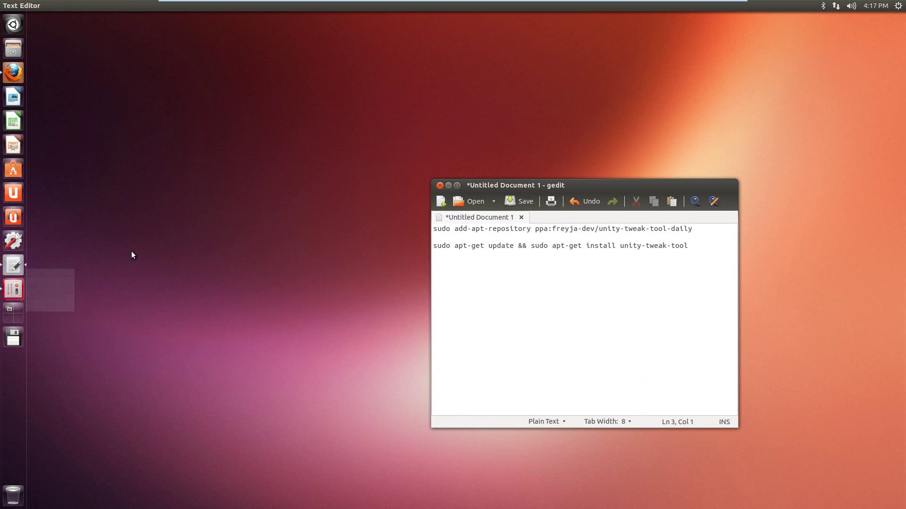
pyautogui.click(19, 289)
# - Set the minimize animation to Curved Fold and preview it
pyautogui.click(445, 311)
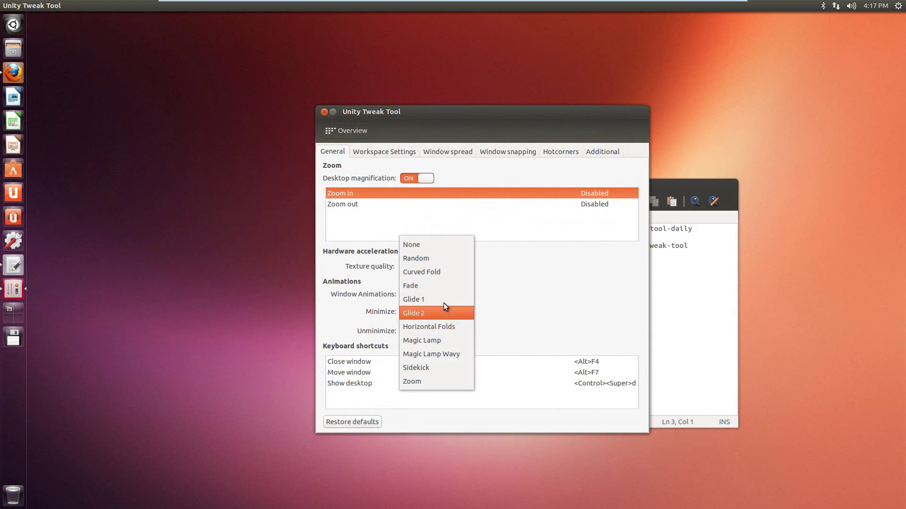
pyautogui.click(438, 271)
pyautogui.click(333, 112)
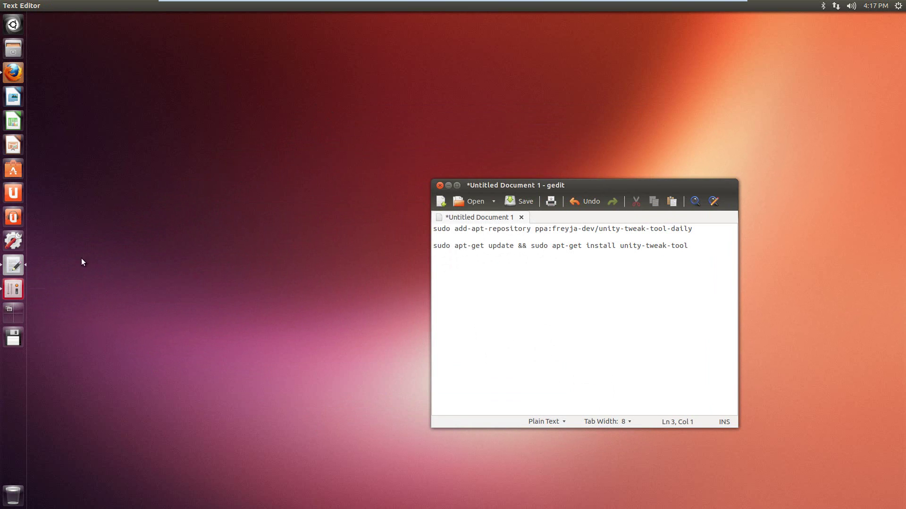
pyautogui.click(13, 289)
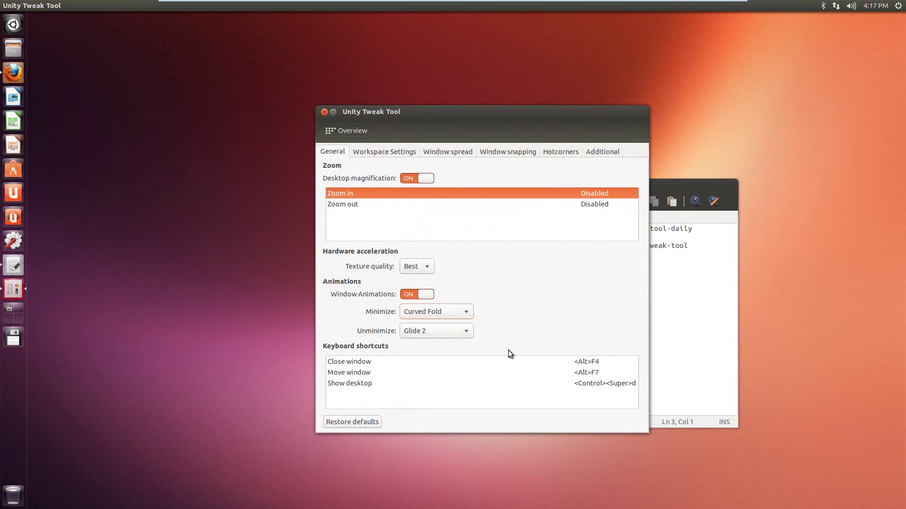
# - Set the unminimize animation to Zoom and preview it
pyautogui.click(439, 336)
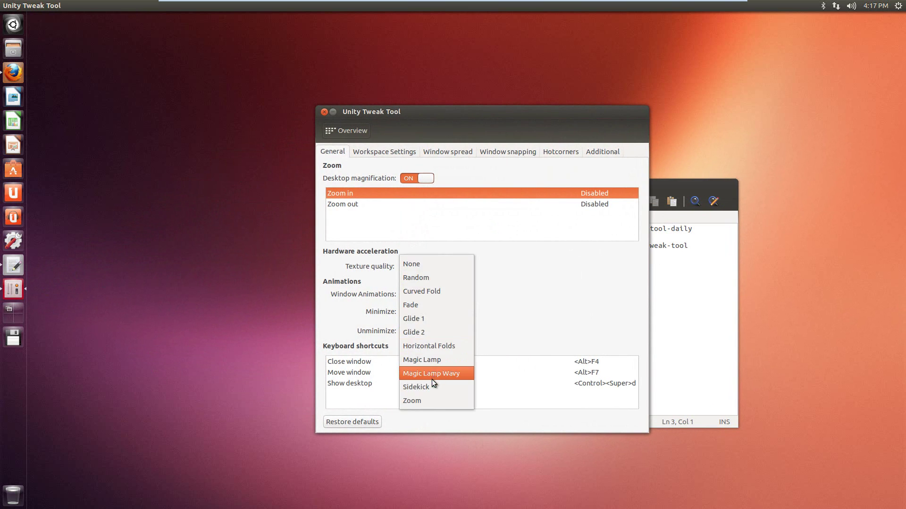
pyautogui.click(428, 400)
pyautogui.click(333, 113)
pyautogui.click(13, 289)
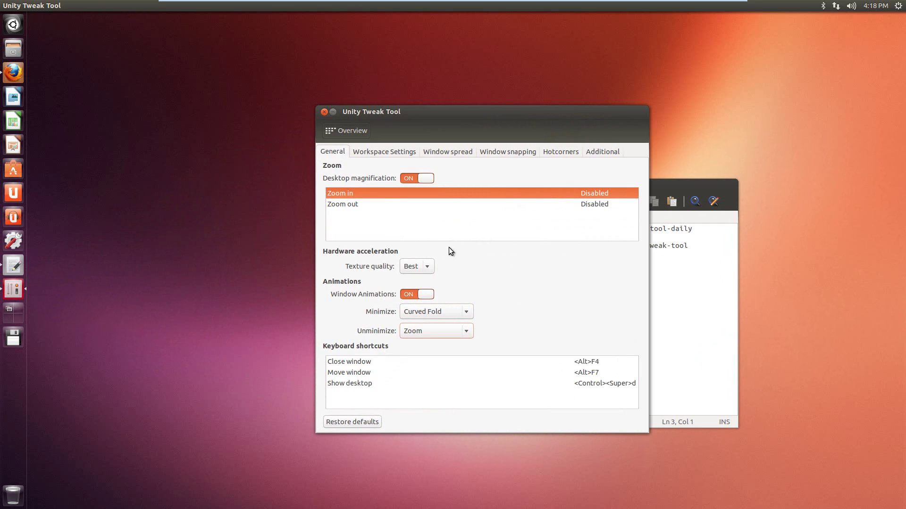
# - Browse the Theme settings' Icons, Cursor, Fonts and Window Controls pages, then return to Overview
pyautogui.click(332, 132)
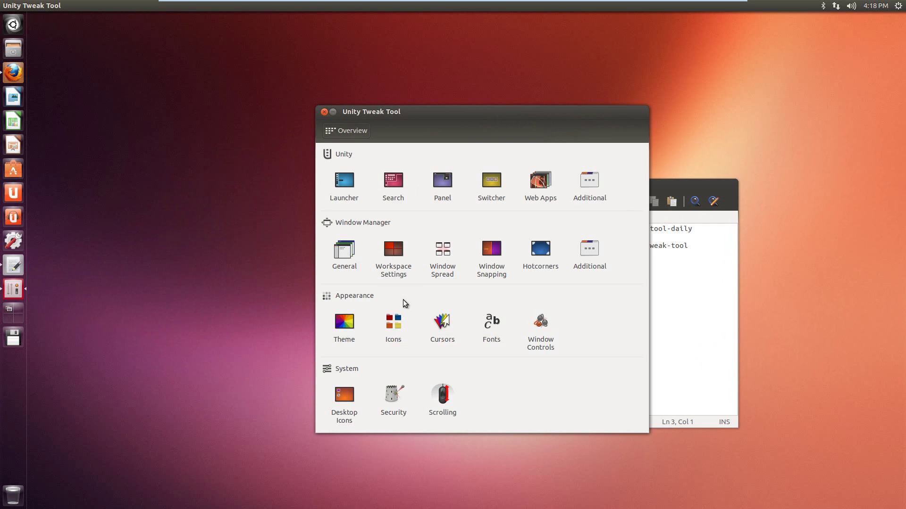
pyautogui.click(351, 334)
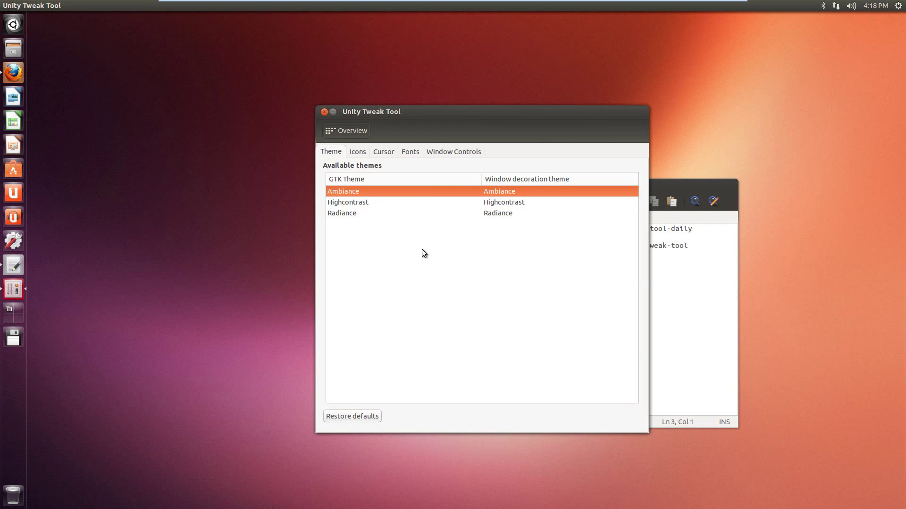
pyautogui.click(356, 152)
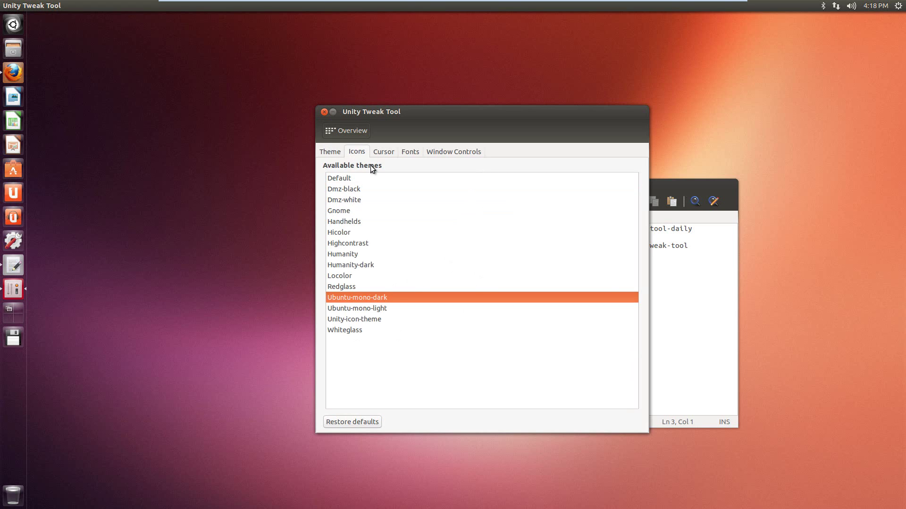
pyautogui.click(384, 150)
pyautogui.click(406, 152)
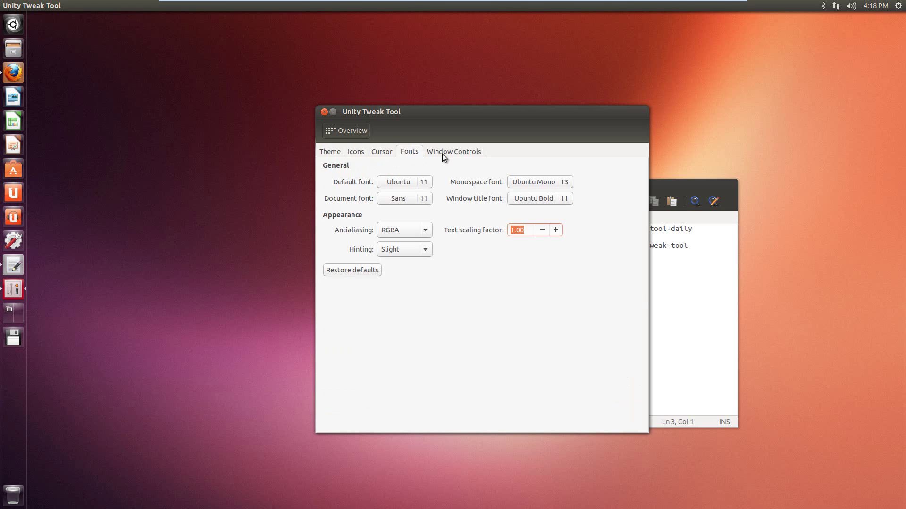
pyautogui.click(448, 153)
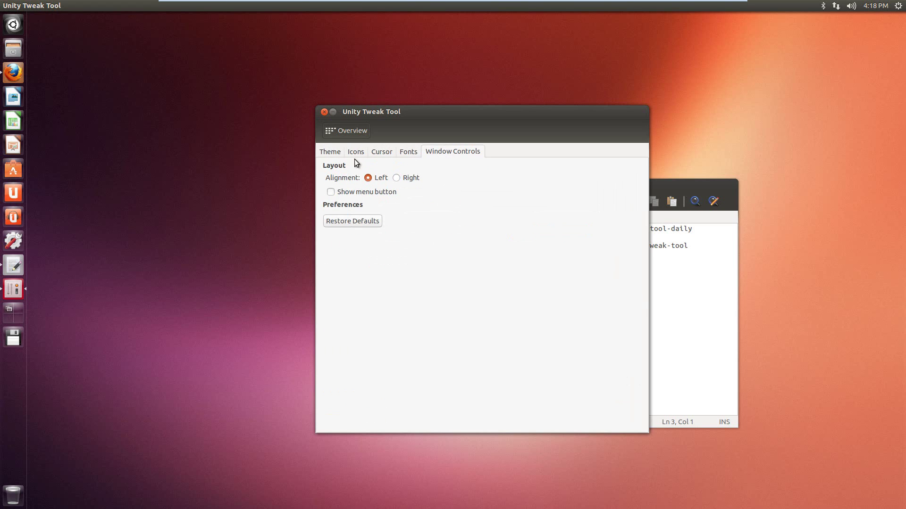
pyautogui.click(339, 133)
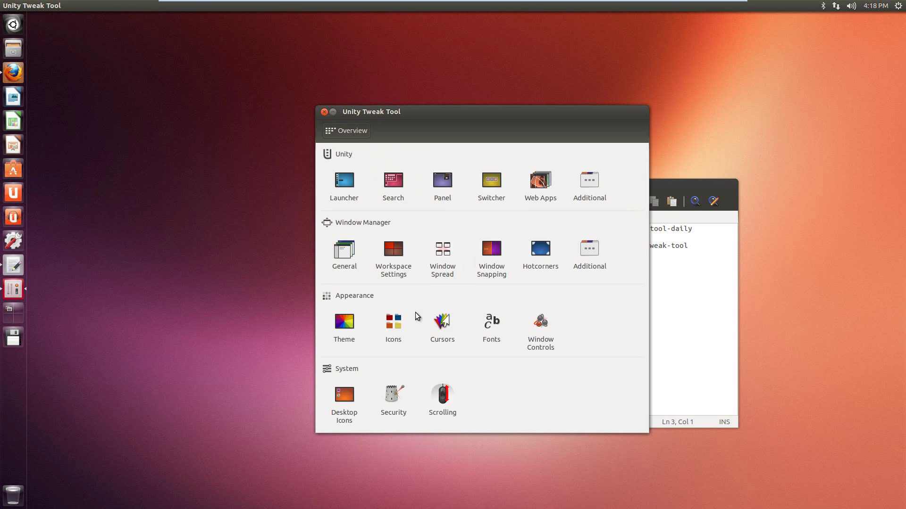
# - Show then hide the Home, Network, Trash and Devices desktop icons, then view Security and Scrolling
pyautogui.click(353, 397)
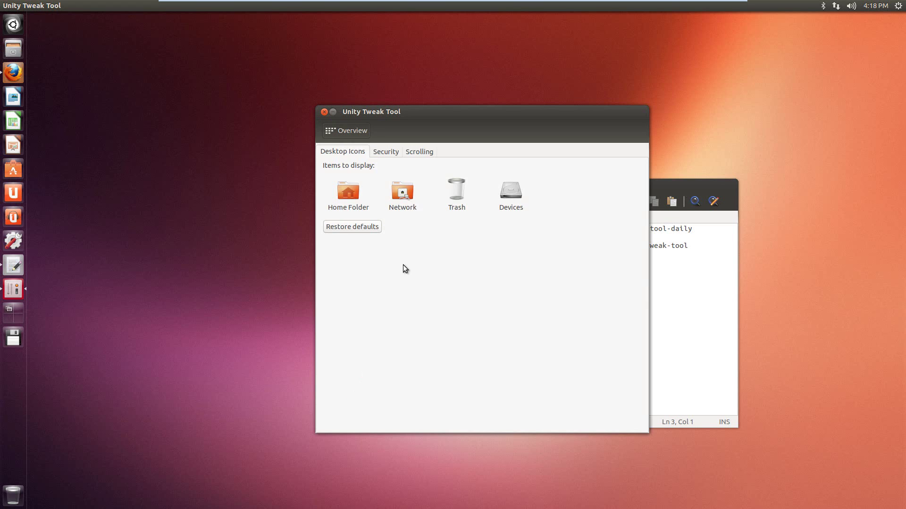
pyautogui.click(350, 194)
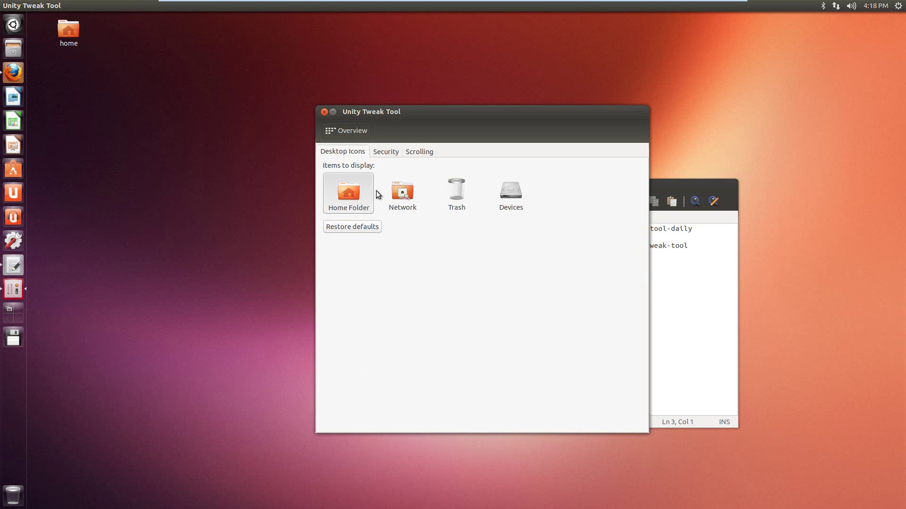
pyautogui.click(401, 193)
pyautogui.click(475, 191)
pyautogui.click(502, 198)
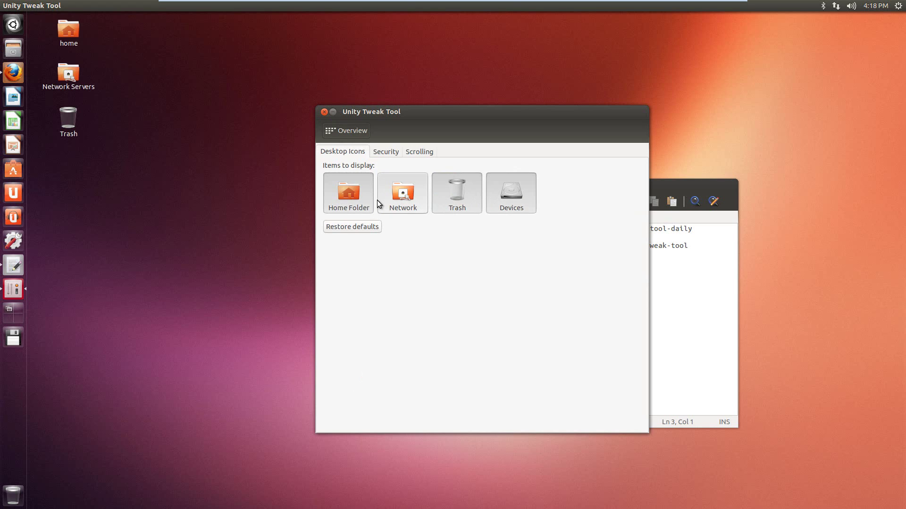
pyautogui.click(501, 200)
pyautogui.click(457, 193)
pyautogui.click(402, 193)
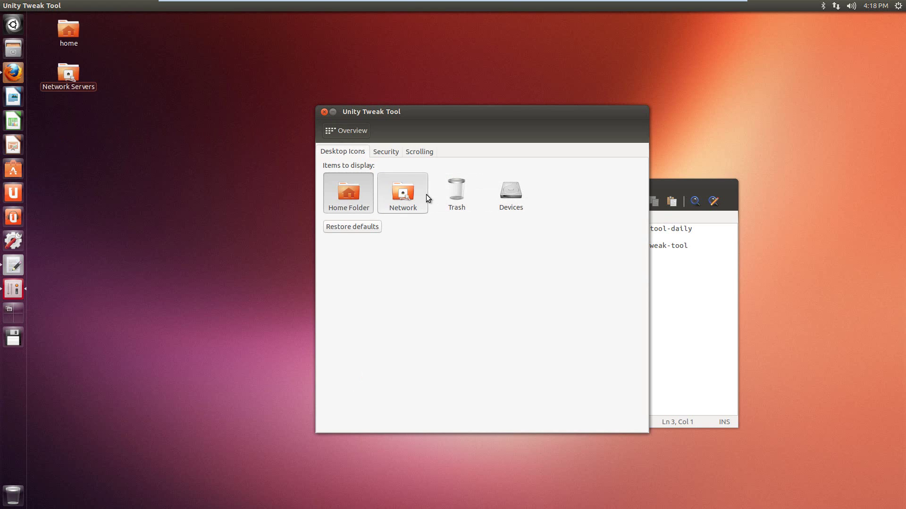
pyautogui.click(350, 197)
pyautogui.click(390, 153)
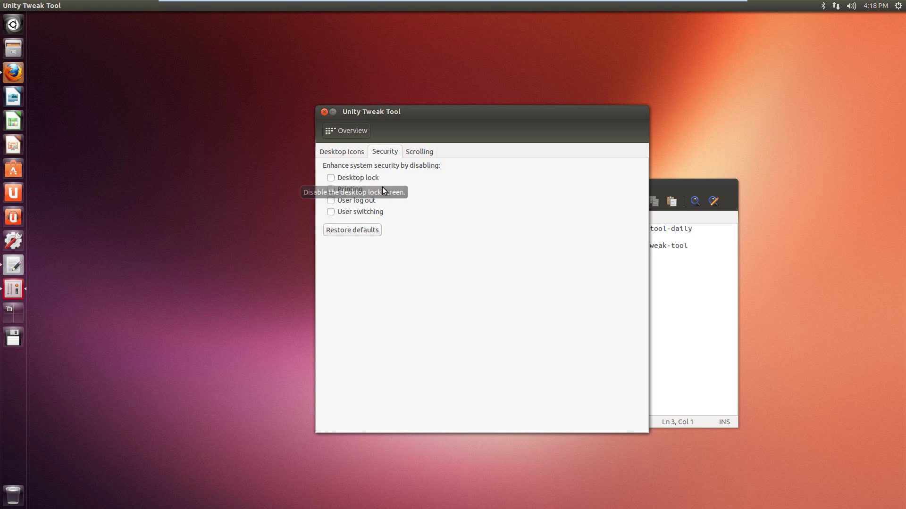
pyautogui.click(419, 154)
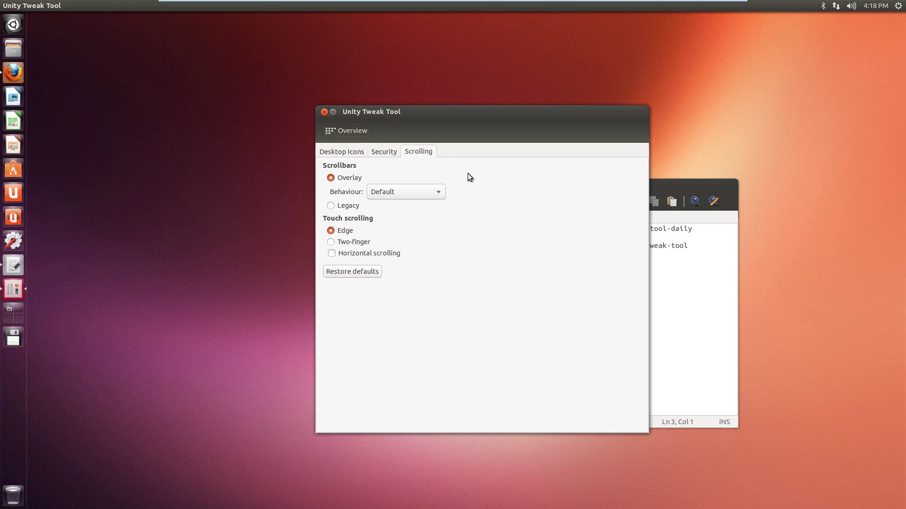
pyautogui.click(366, 134)
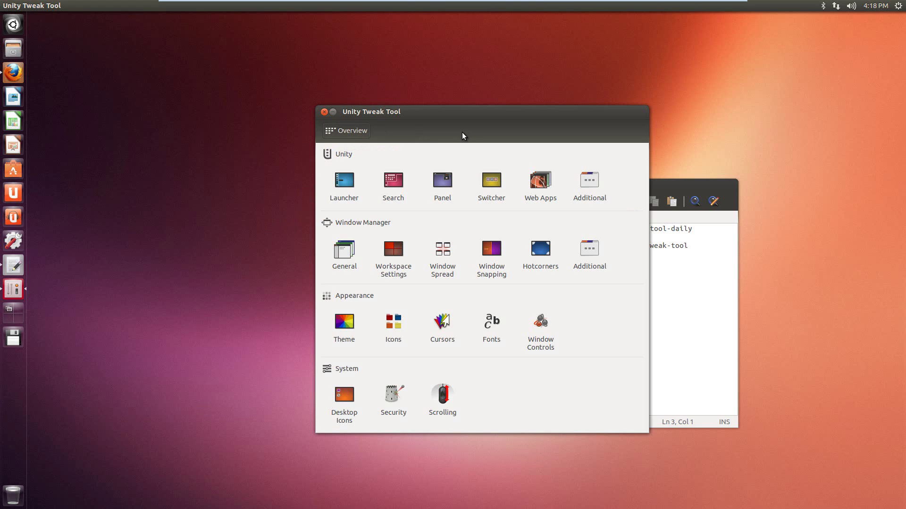